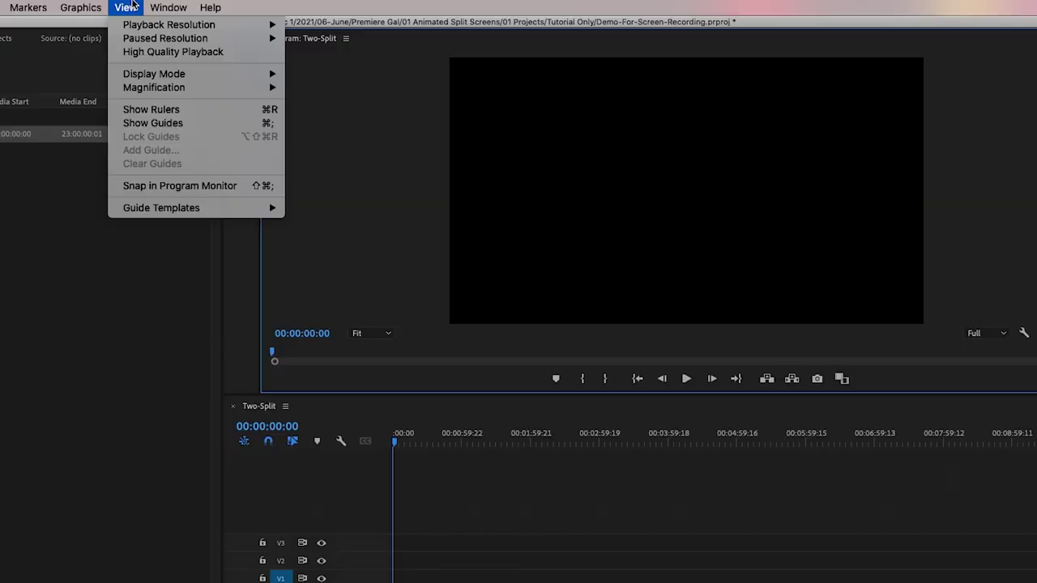
Show rulers, centre the guide, nudge Shot 2 right, then fill Shot 4 with musician footage and play Set E.
click(154, 110)
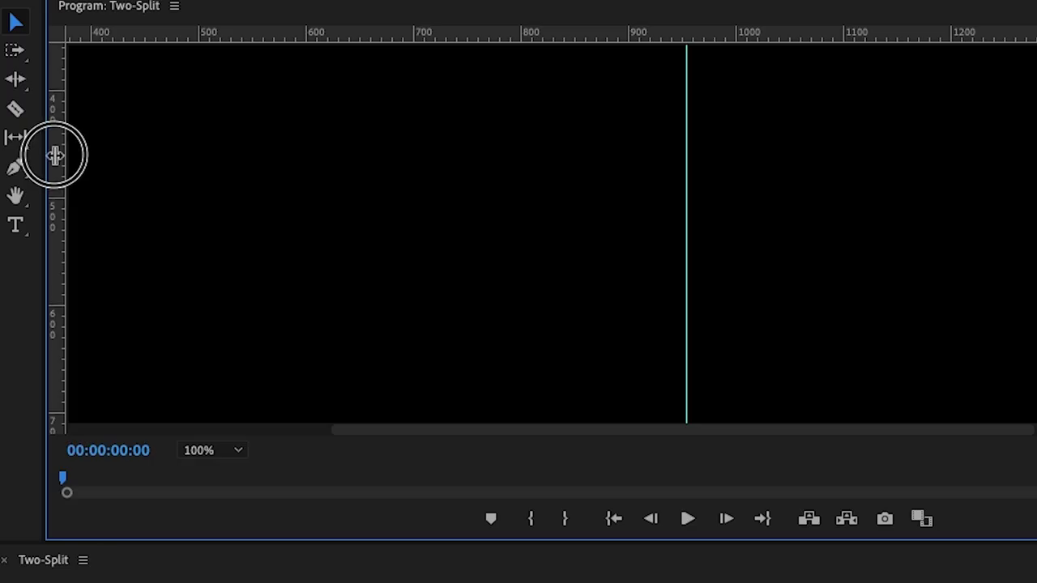
drag(686, 99, 684, 99)
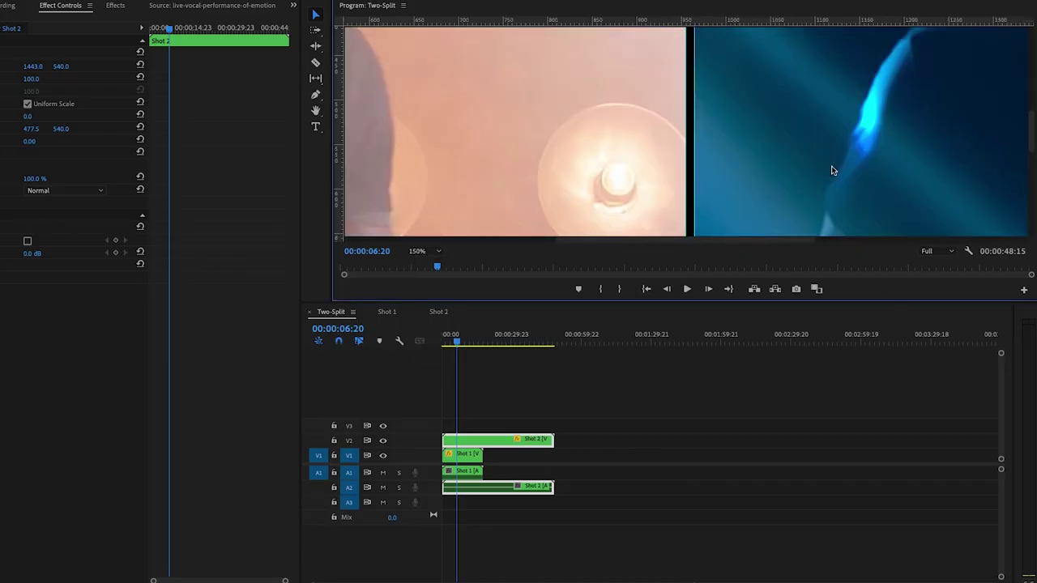
drag(44, 66, 47, 65)
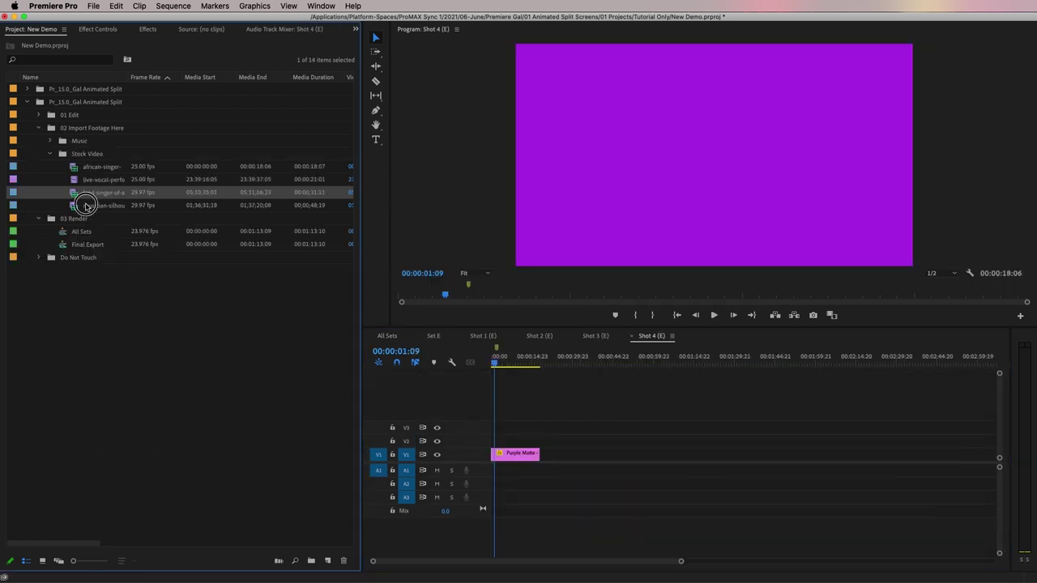
drag(86, 203, 513, 424)
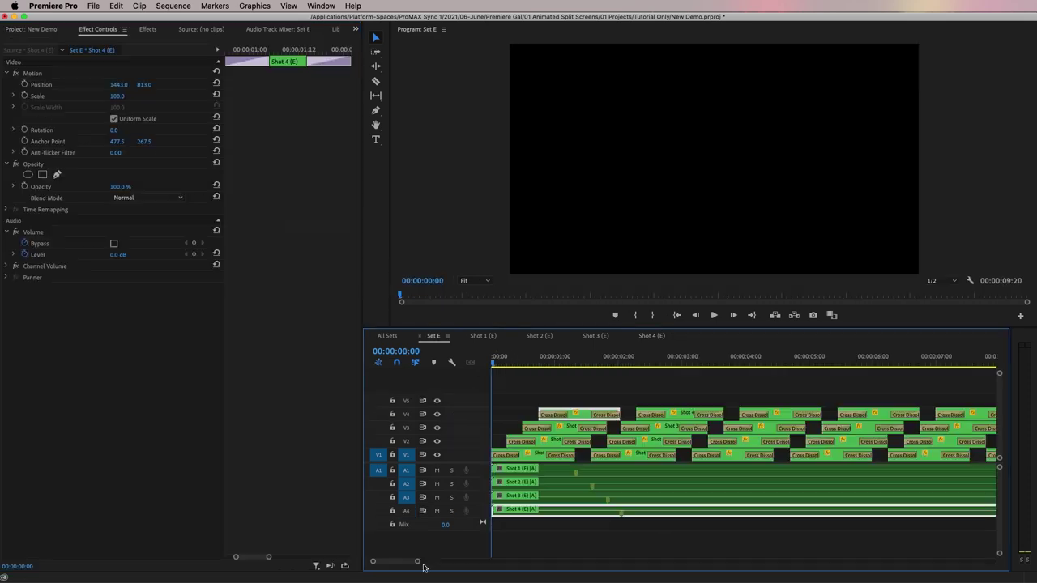
key(space)
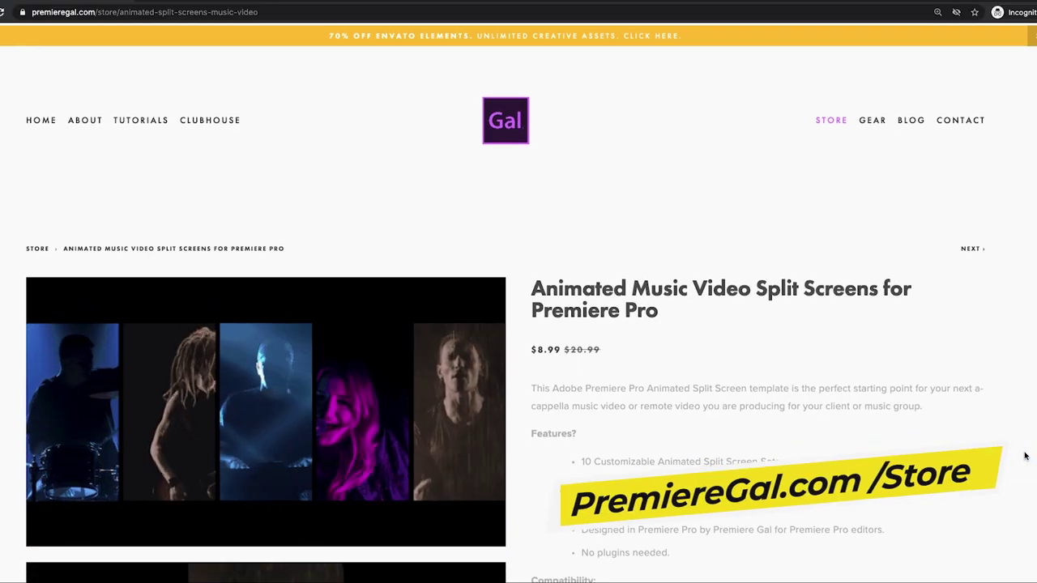
Scroll the store page down to the template's feature list and Purchase button.
scroll(1025, 456, down, 5)
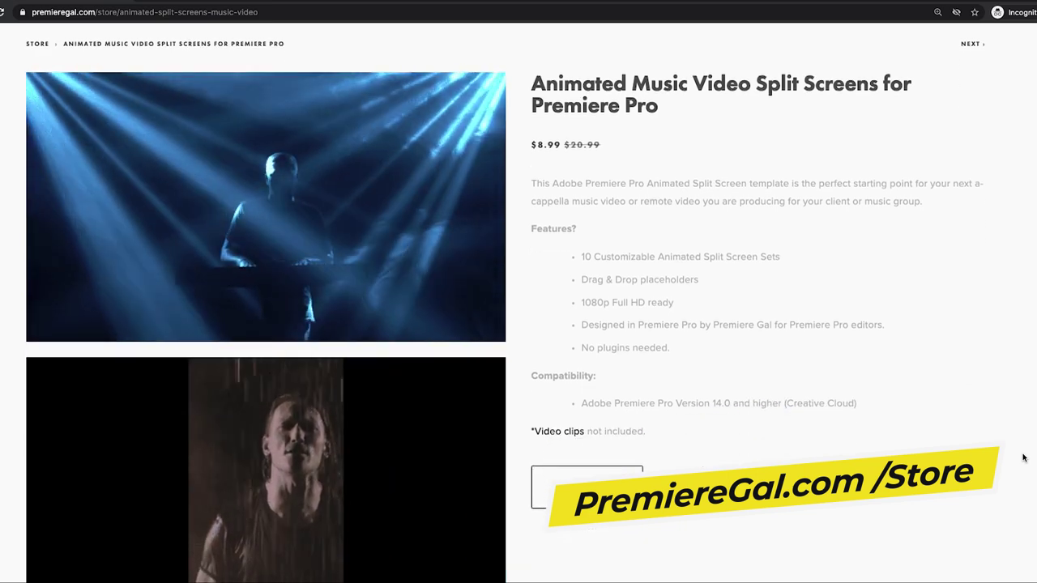
scroll(1023, 458, down, 2)
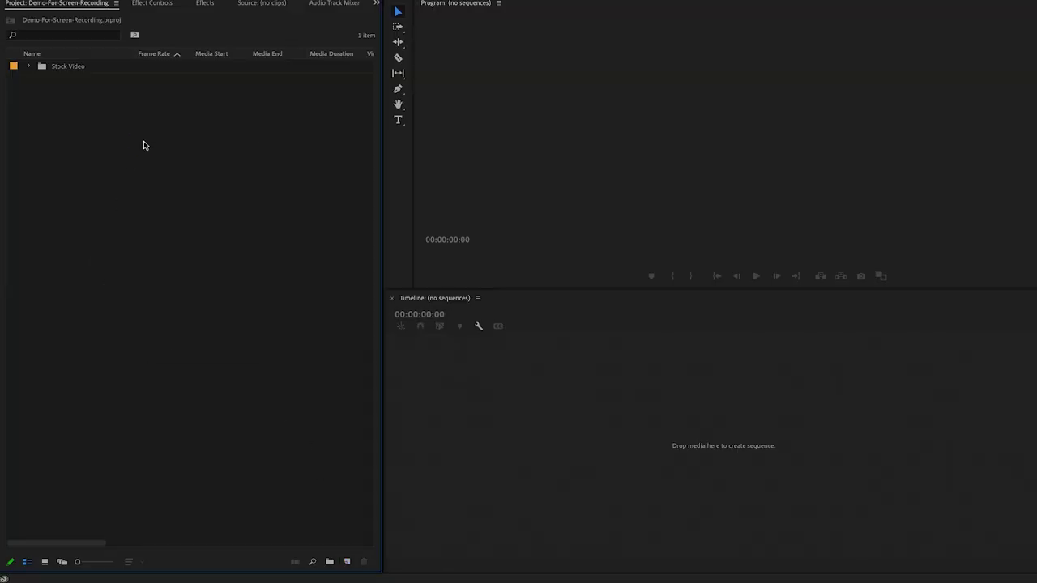
Create a sequence from the DSLR 1080p24 preset, replacing its default name with 'Two-Split'.
right_click(144, 146)
mouse_move(196, 199)
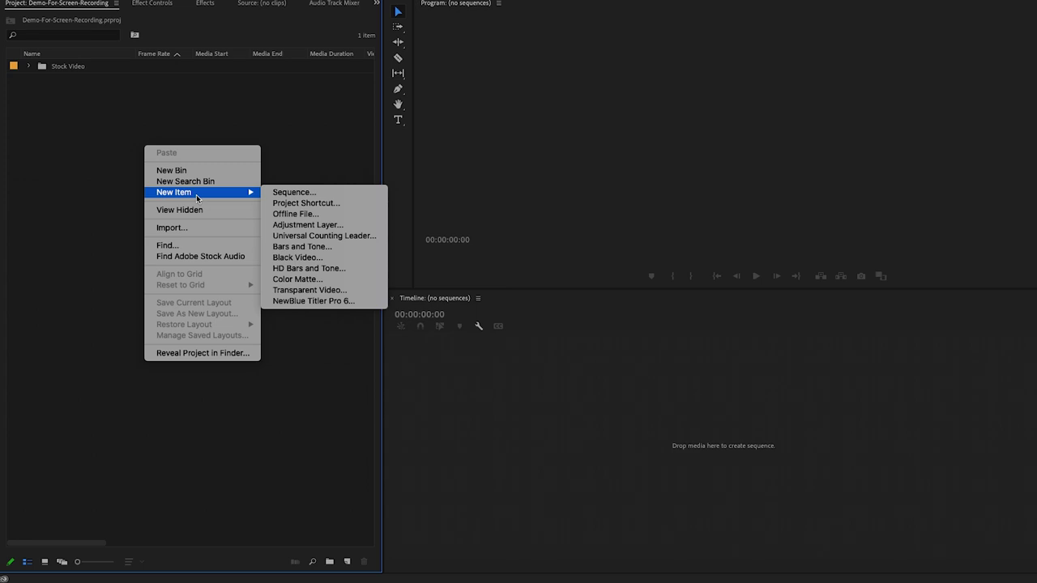
click(326, 193)
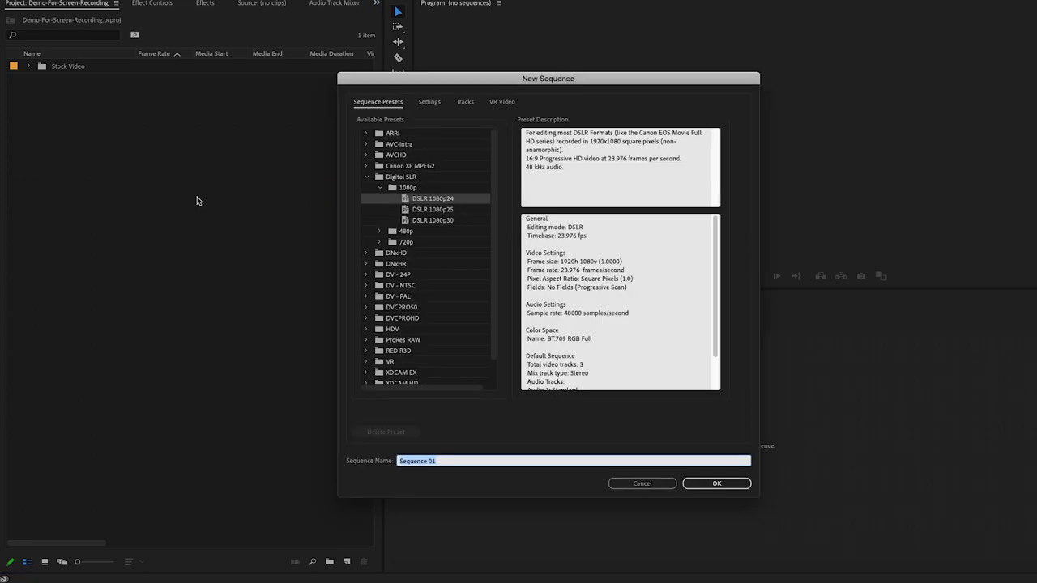
click(425, 200)
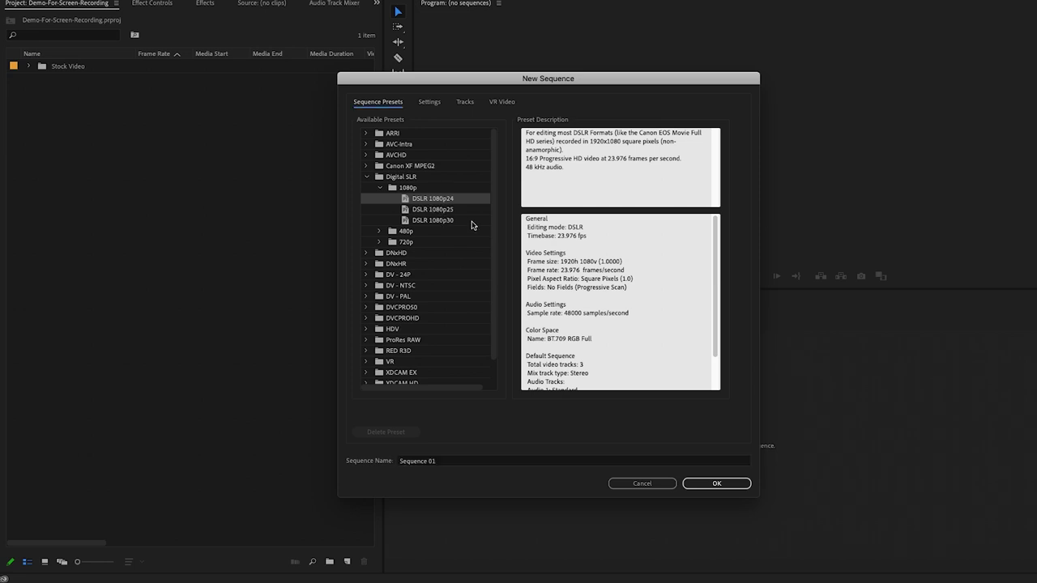
click(442, 462)
key(super+a)
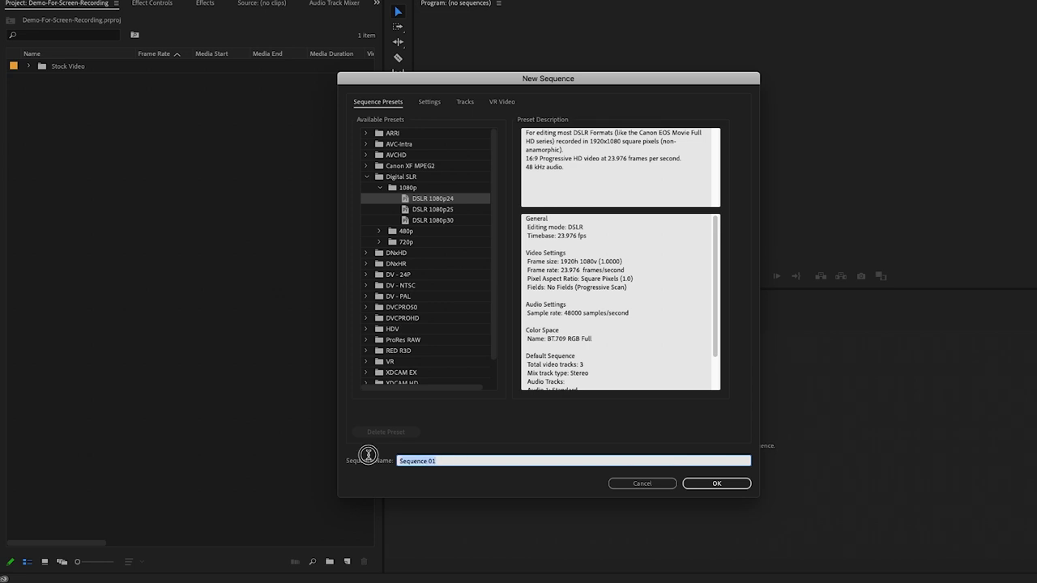
text(Two-Split)
click(743, 485)
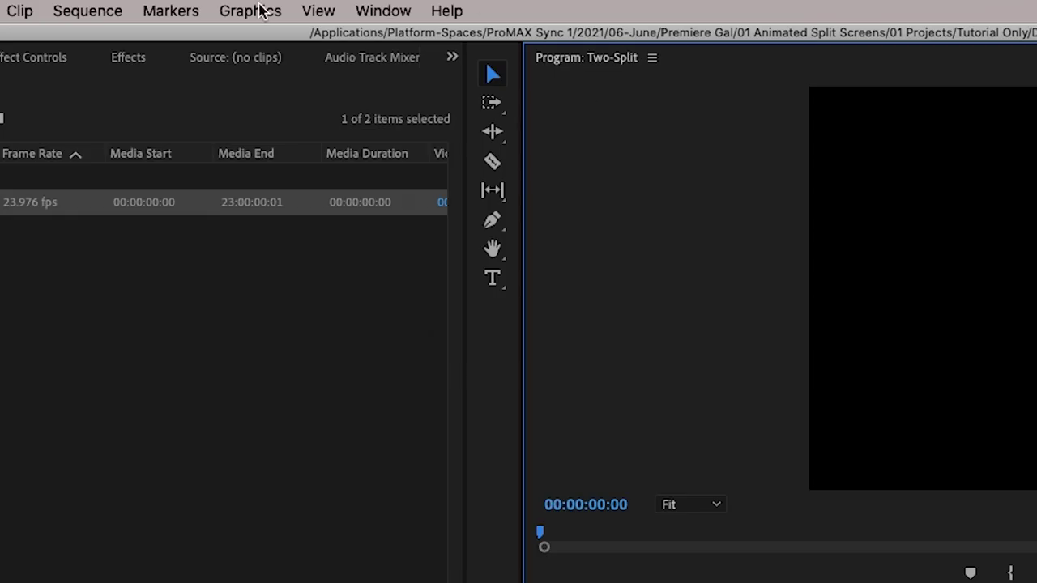
Turn on Show Rulers from the View menu around the Two-Split program frame.
click(324, 10)
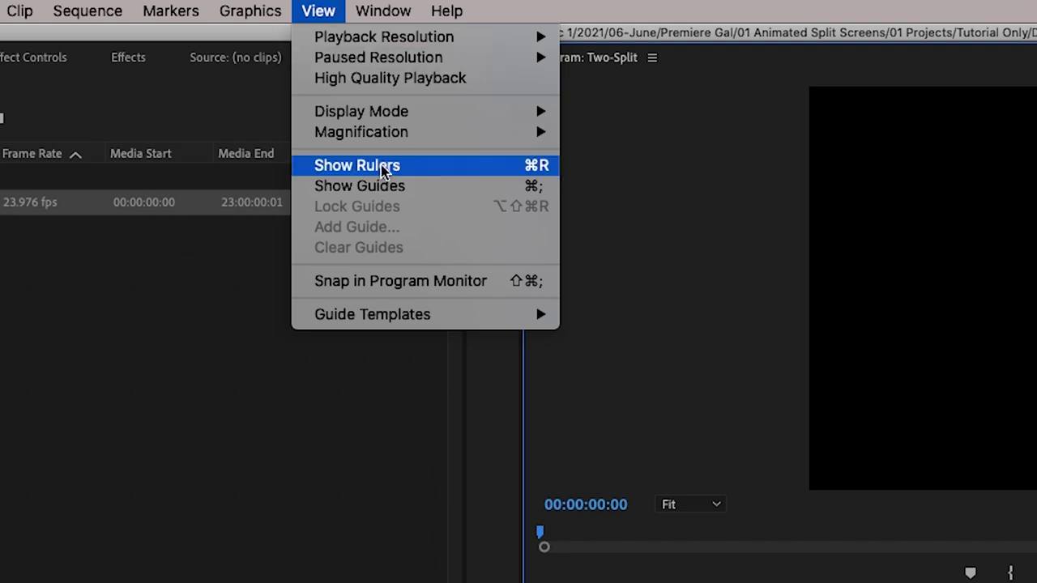
click(377, 166)
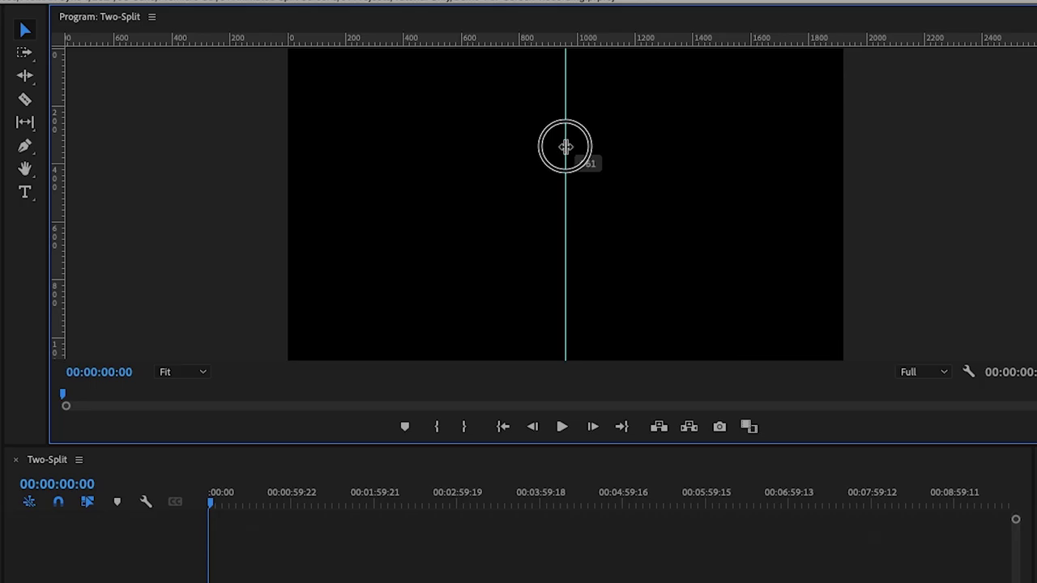
At 100% zoom, position the centre guide and add a second guide at 965 px, then return to Fit.
drag(565, 146, 566, 149)
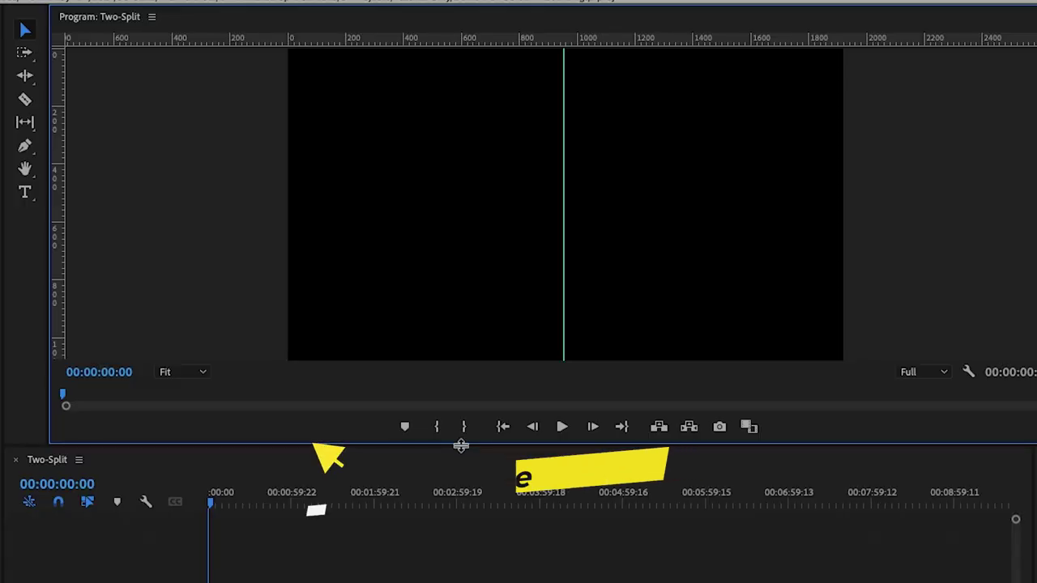
click(182, 373)
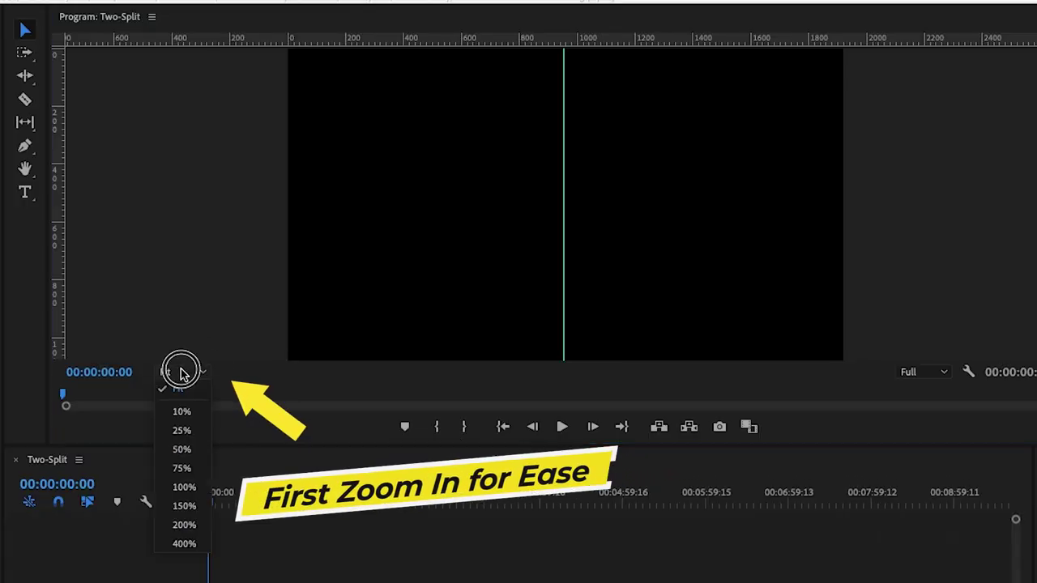
click(184, 487)
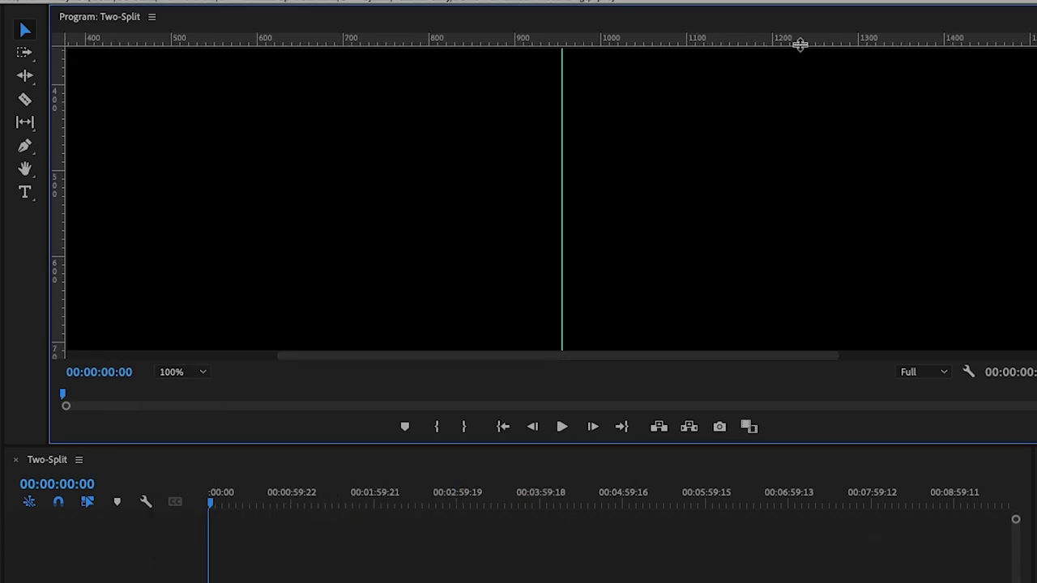
drag(563, 69, 518, 67)
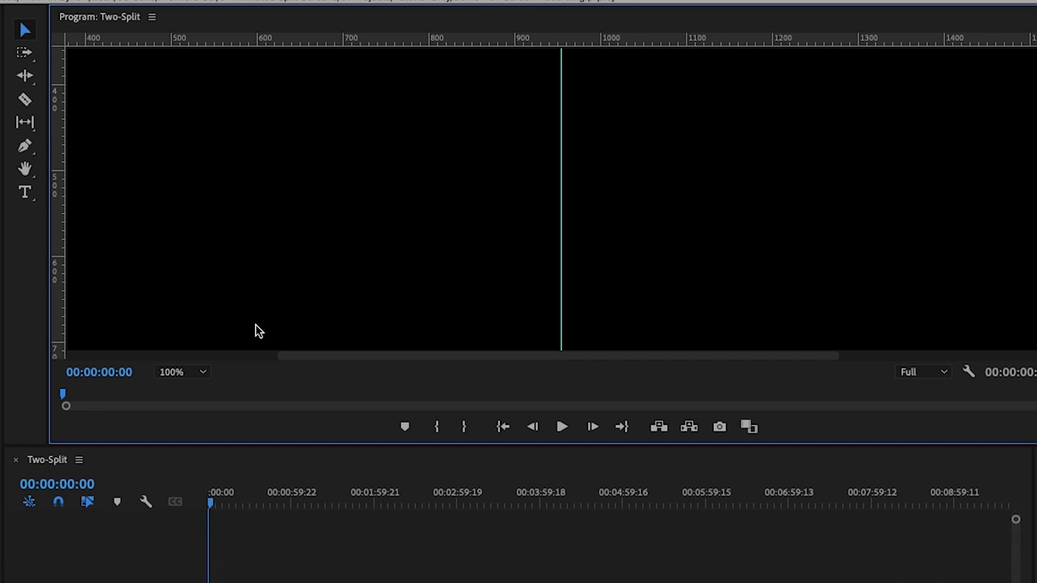
drag(56, 132, 561, 100)
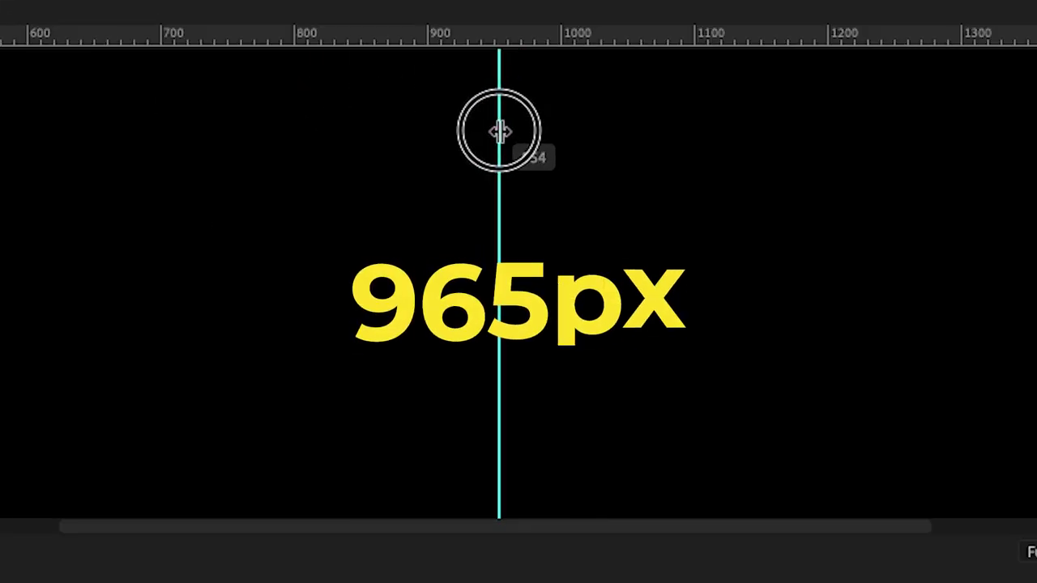
drag(499, 132, 514, 138)
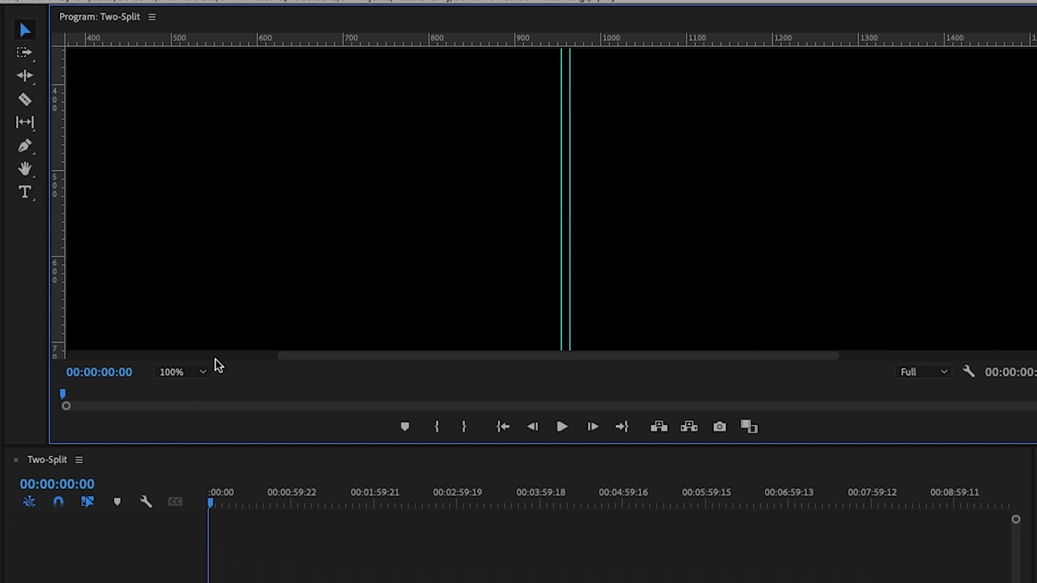
click(189, 373)
click(183, 388)
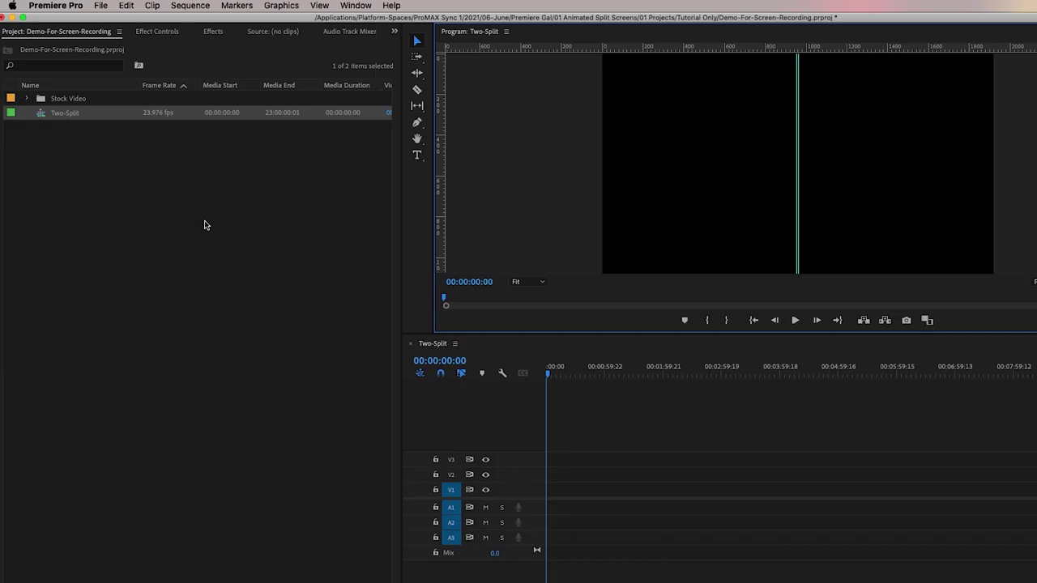
Create a new sequence named 'Shot 1' with a 955 × 1080 frame size.
right_click(203, 225)
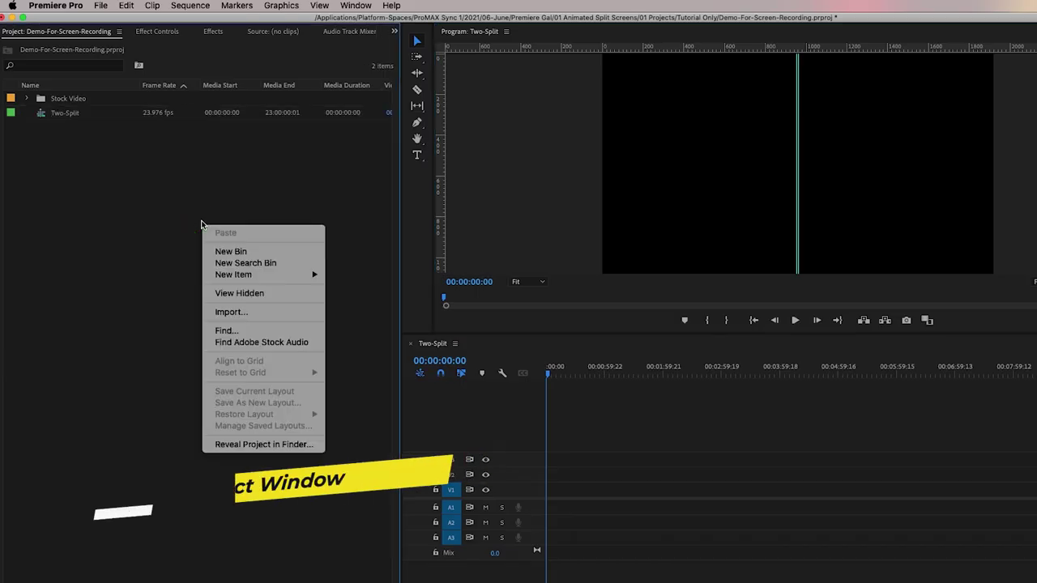
mouse_move(261, 276)
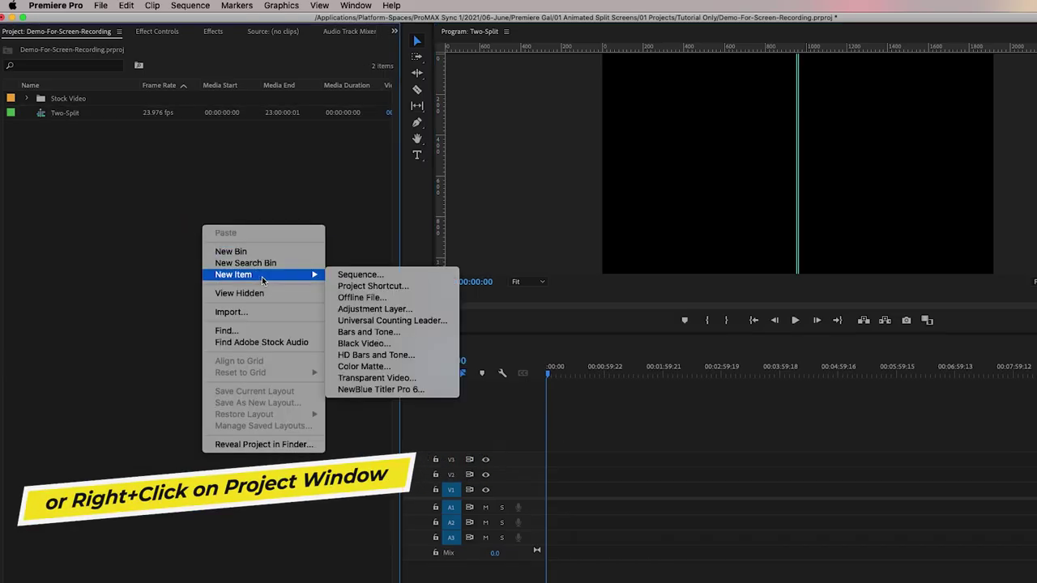
click(360, 275)
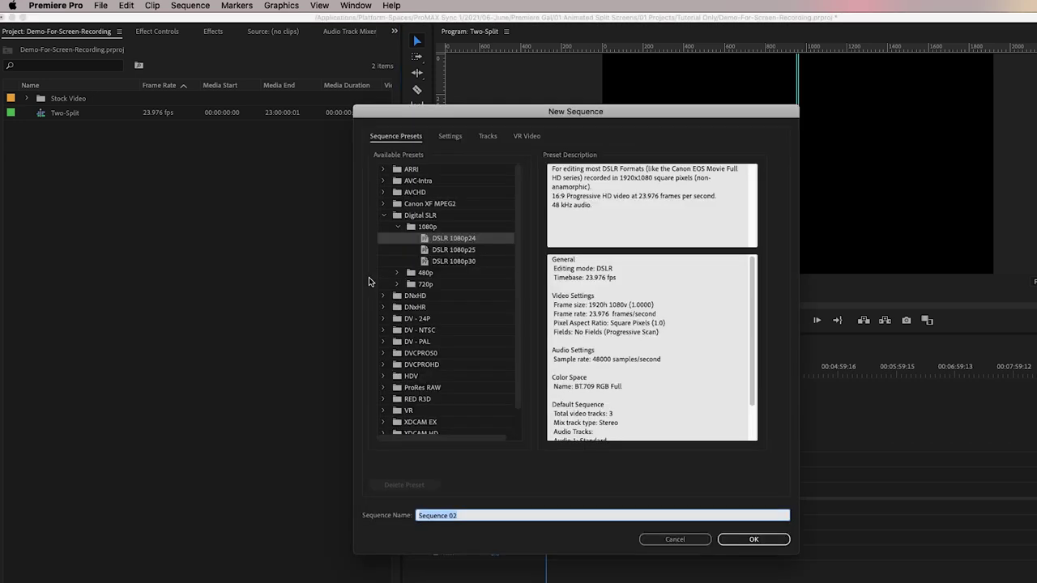
click(449, 135)
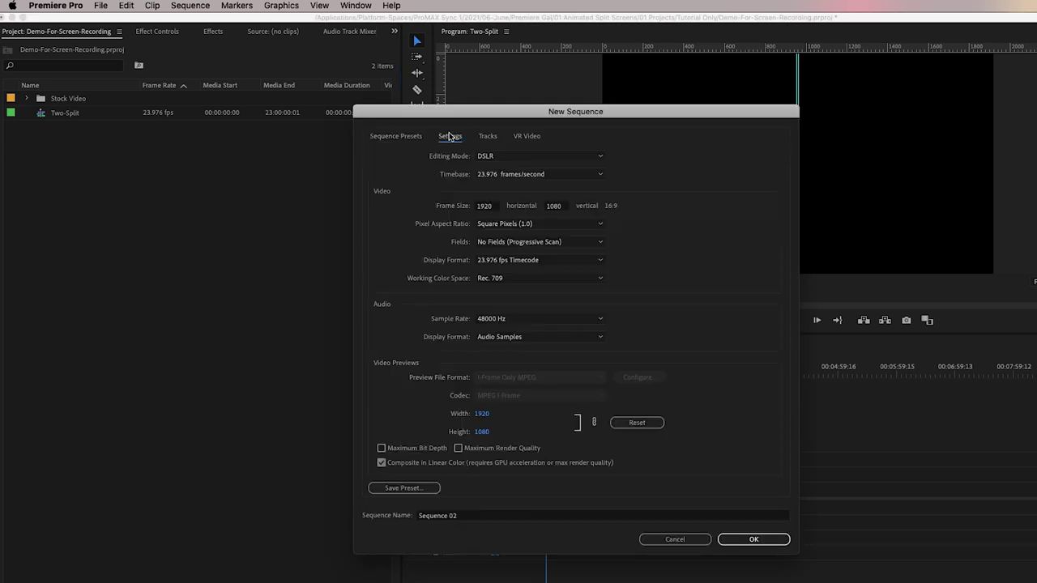
click(428, 205)
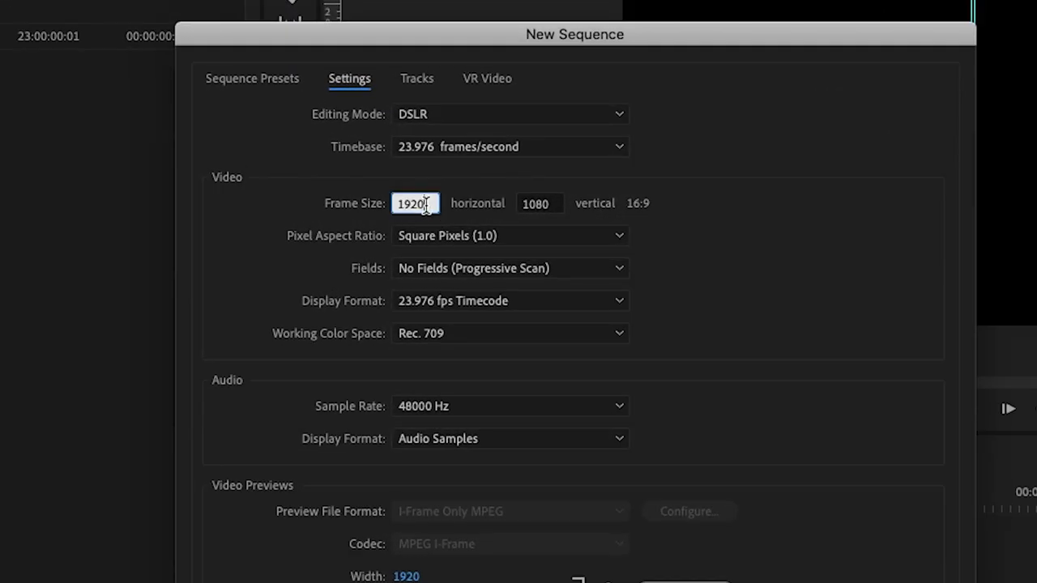
text(9)
click(359, 454)
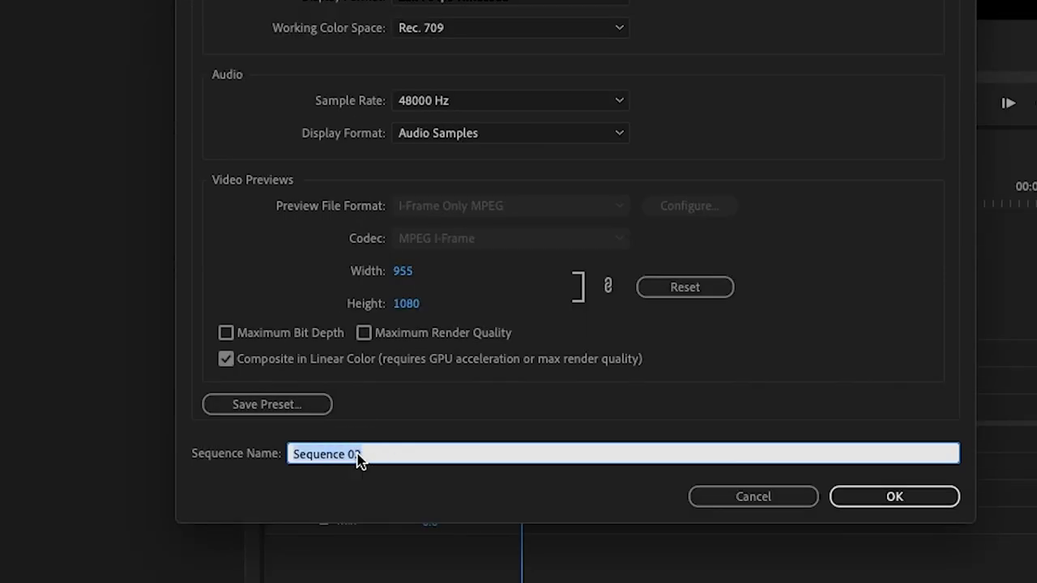
text(Shot 1)
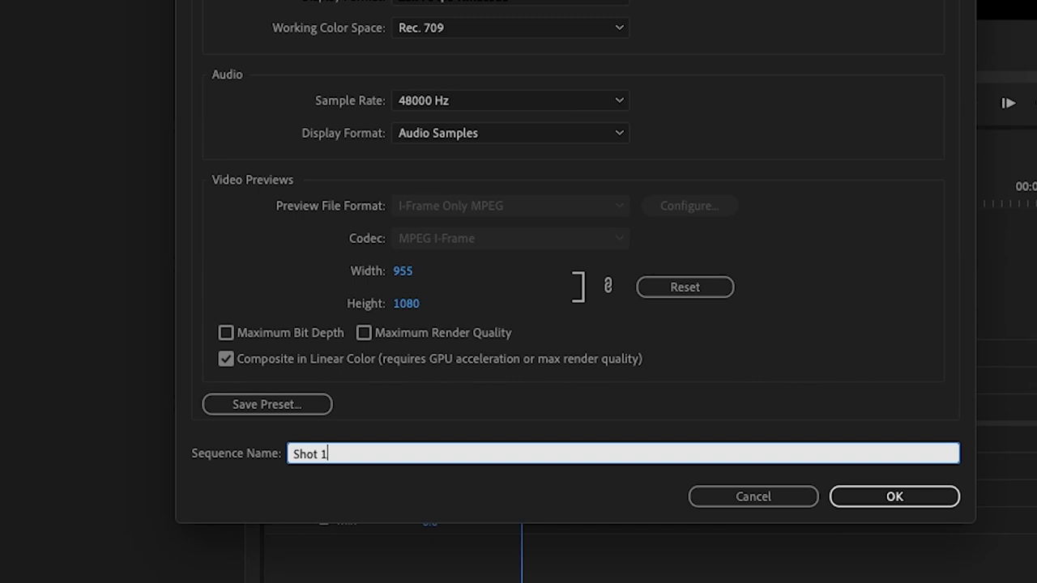
key(Return)
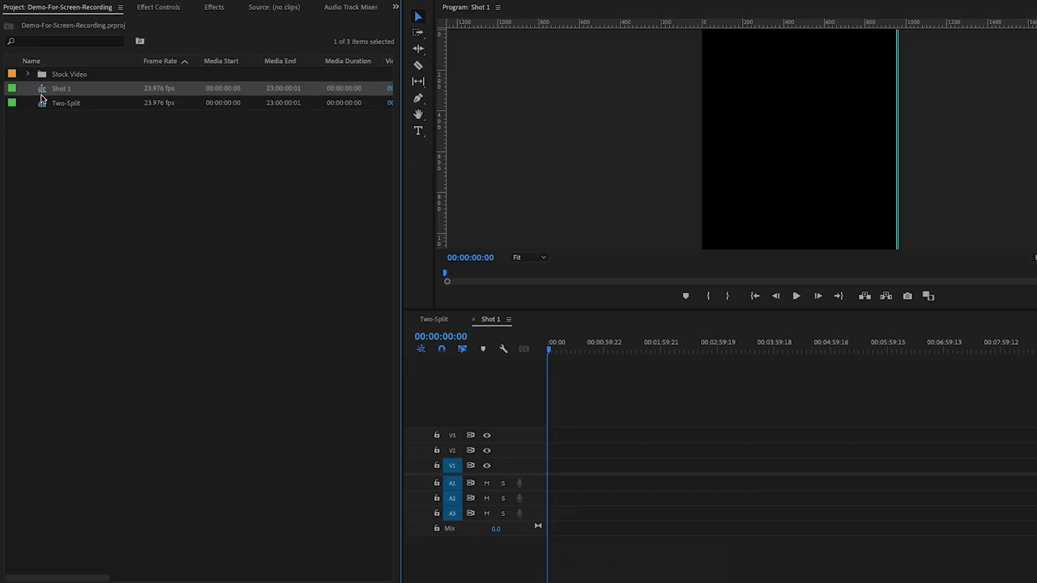
Duplicate Shot 1 as 'Shot 2' and select the african-singer clip in the Stock Video bin.
right_click(47, 93)
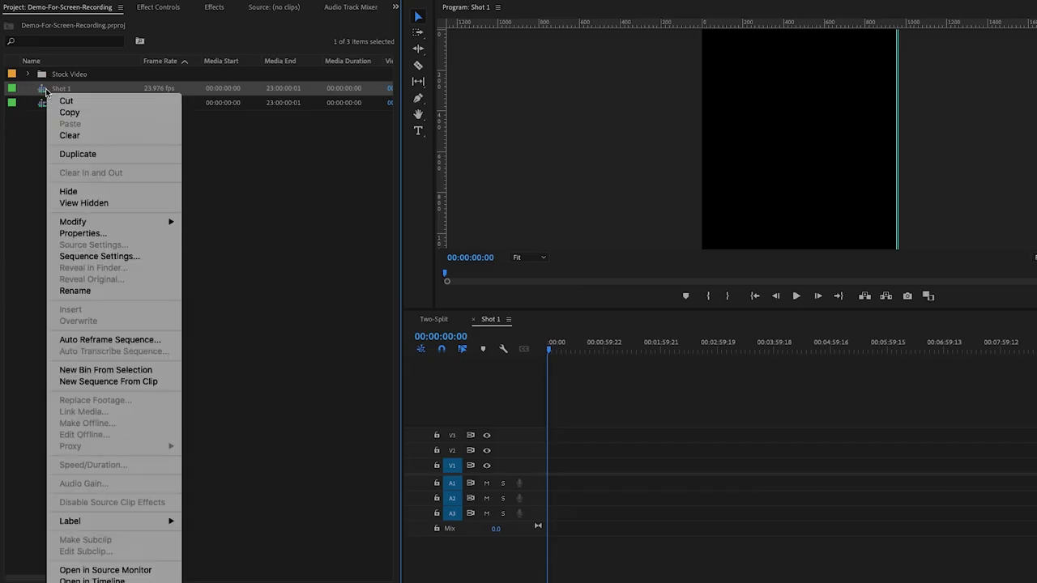
click(78, 154)
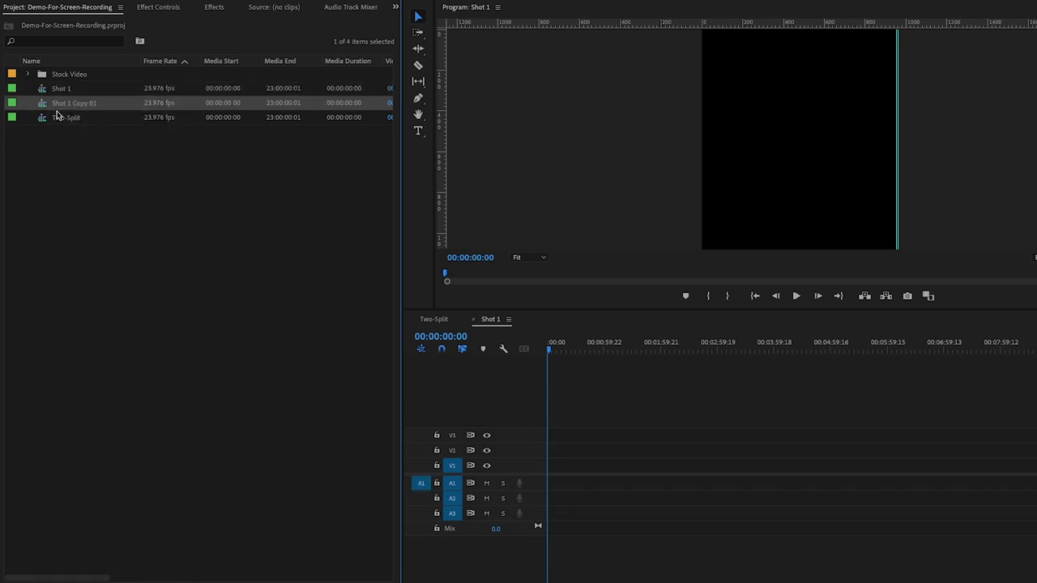
click(70, 103)
drag(121, 212, 255, 211)
text(2)
key(Tab)
key(Escape)
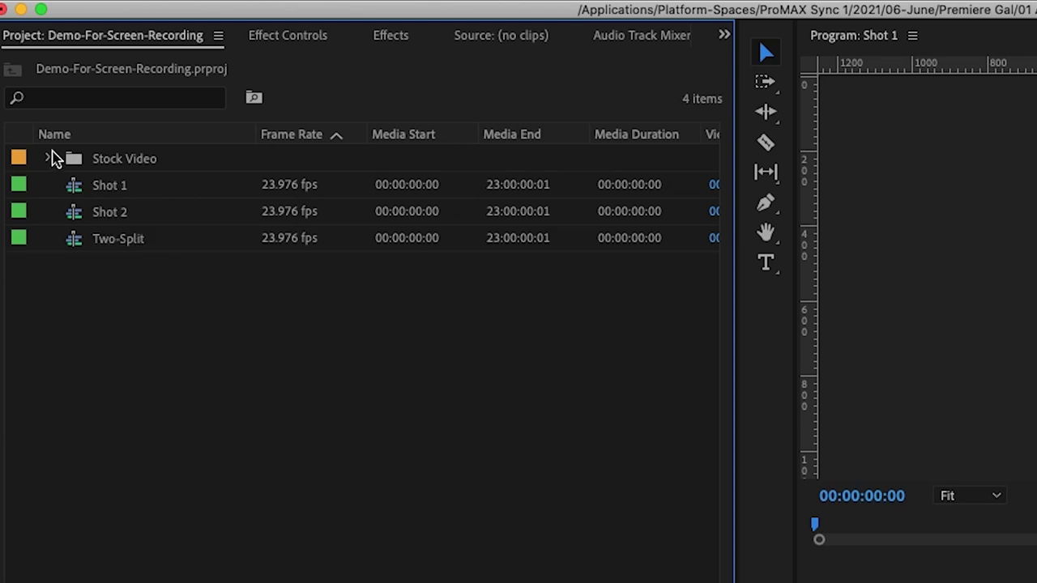
click(49, 159)
click(92, 183)
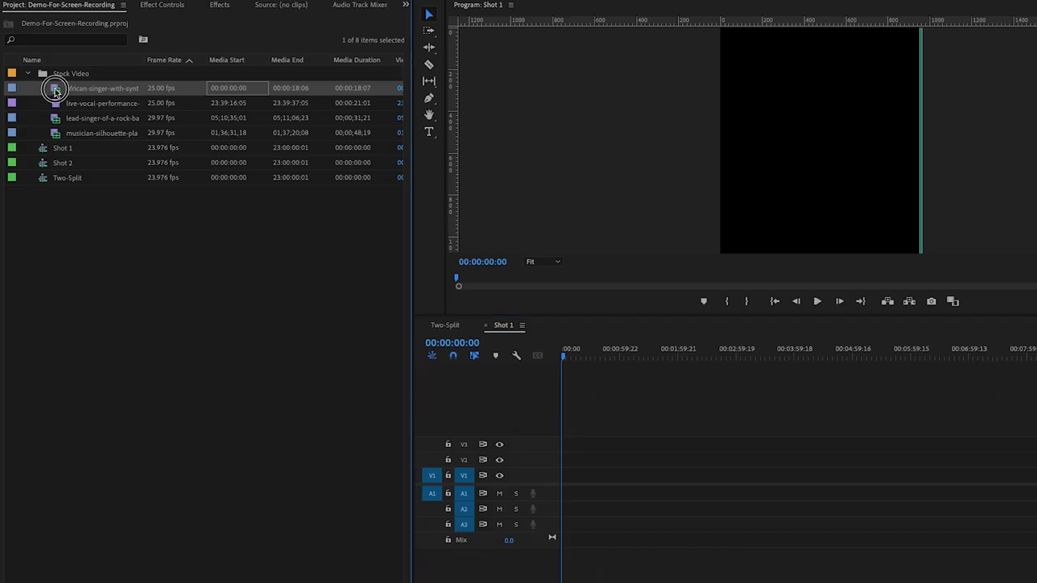
Put the african-singer clip into Shot 1, keeping its settings, and scale it to 129.
drag(92, 183, 566, 478)
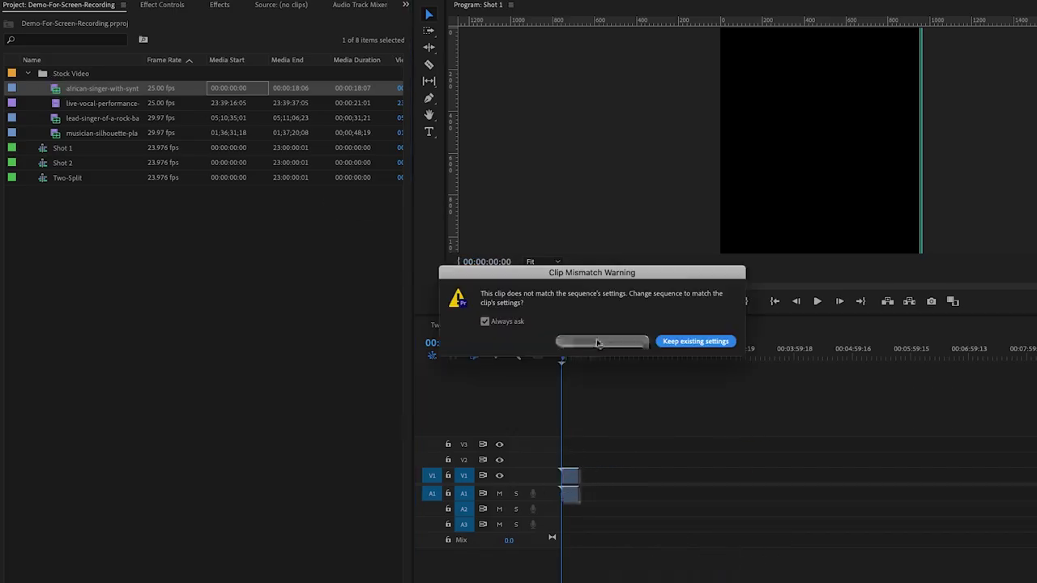
click(679, 342)
click(571, 358)
click(570, 475)
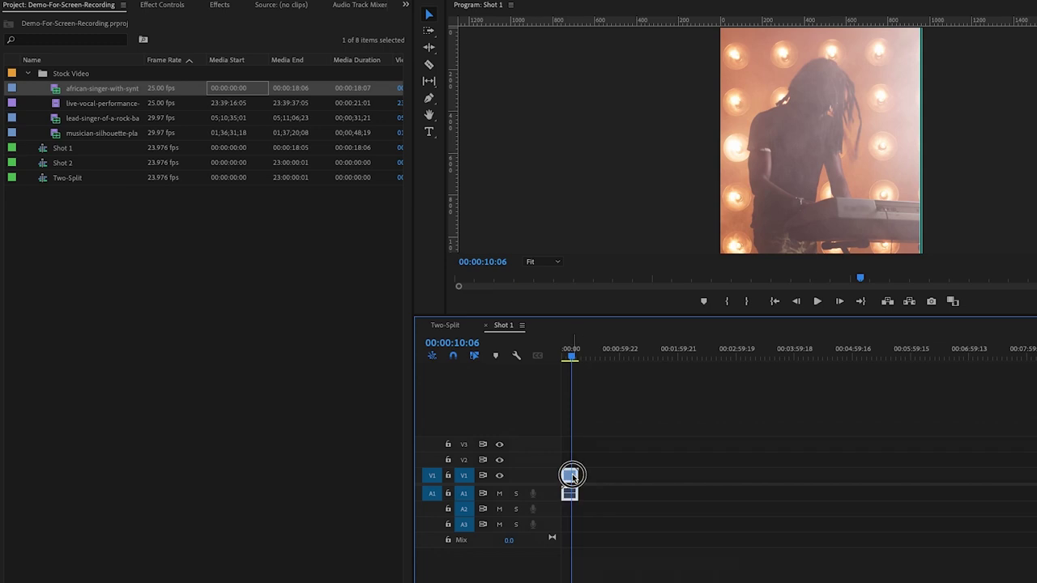
click(186, 8)
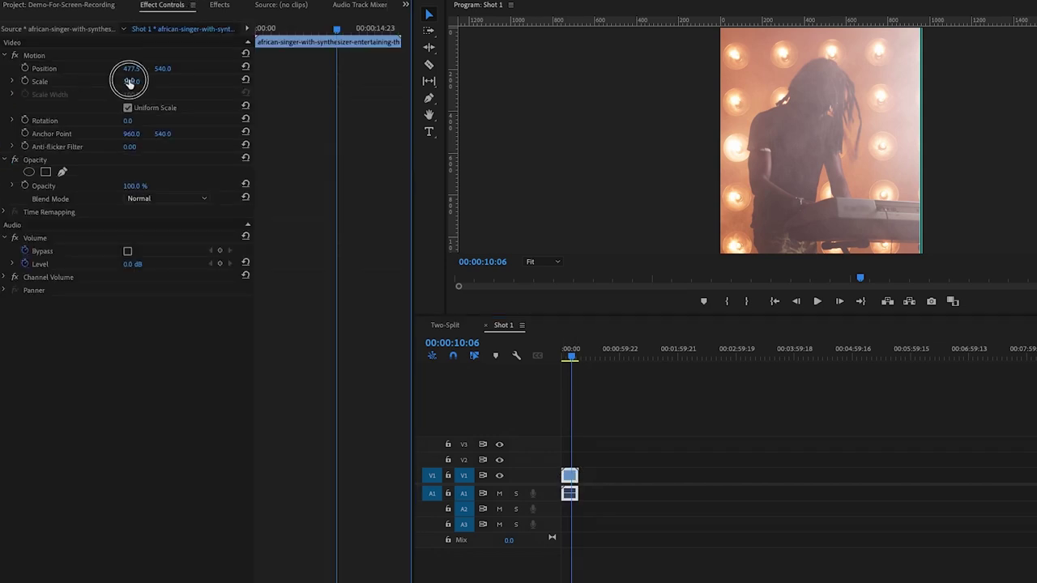
drag(129, 81, 179, 69)
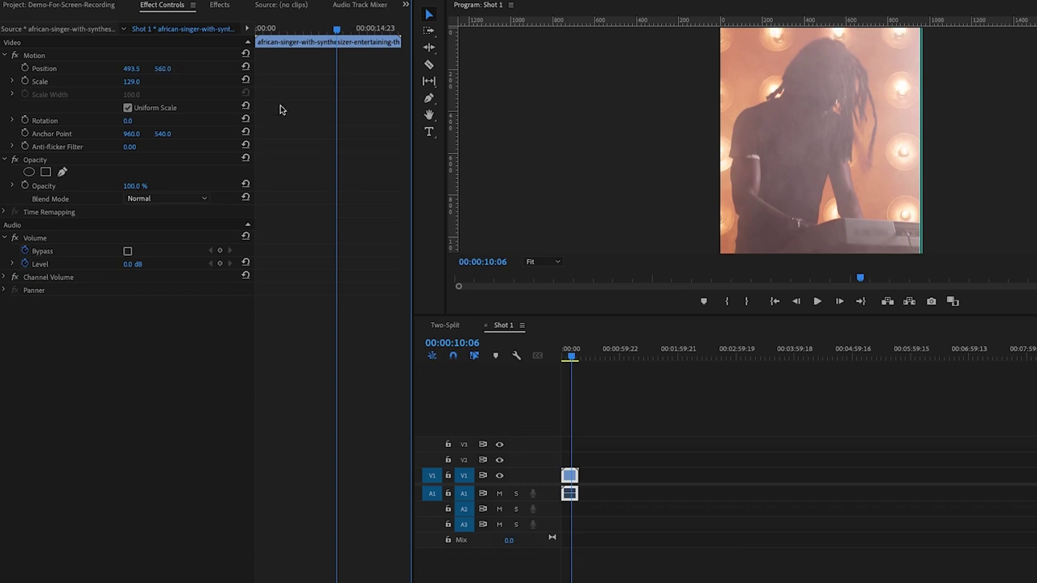
Fill Shot 2 with the musician-silhouette clip, raised and resized to 76%, then switch to Two-Split.
click(83, 8)
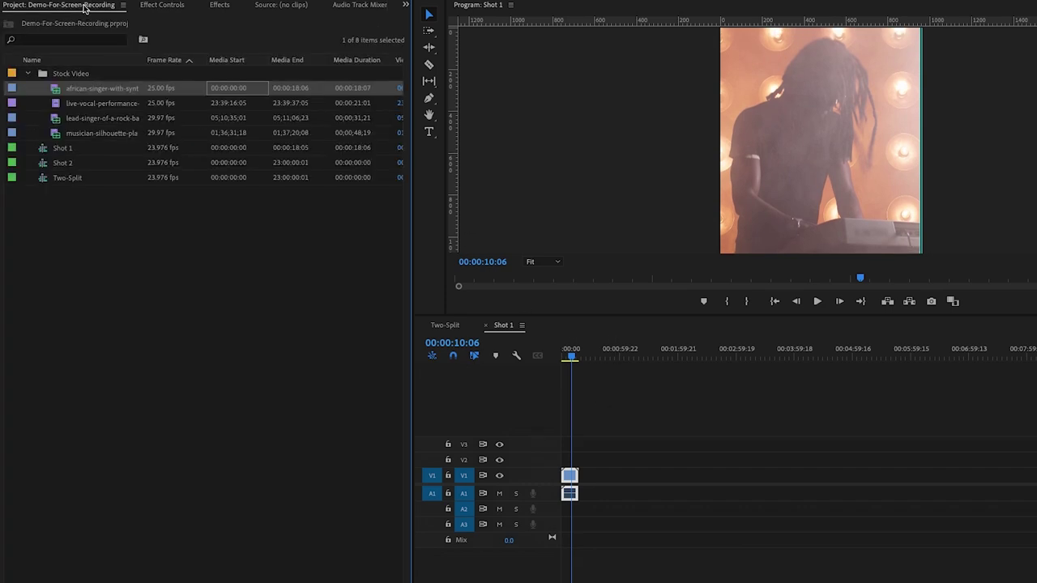
double_click(62, 162)
click(81, 132)
drag(61, 132, 567, 478)
click(579, 355)
click(167, 5)
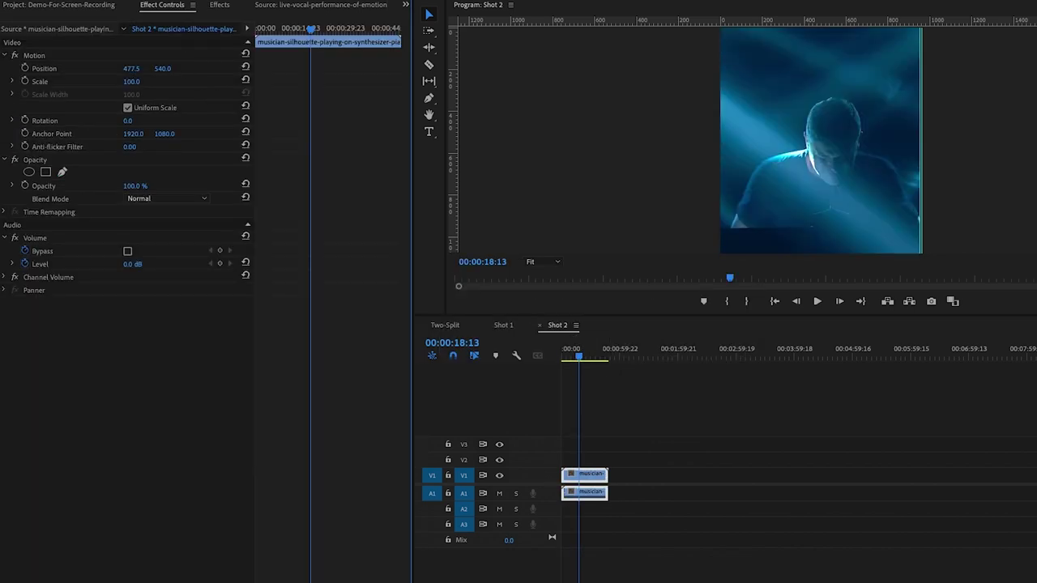
drag(162, 71, 136, 70)
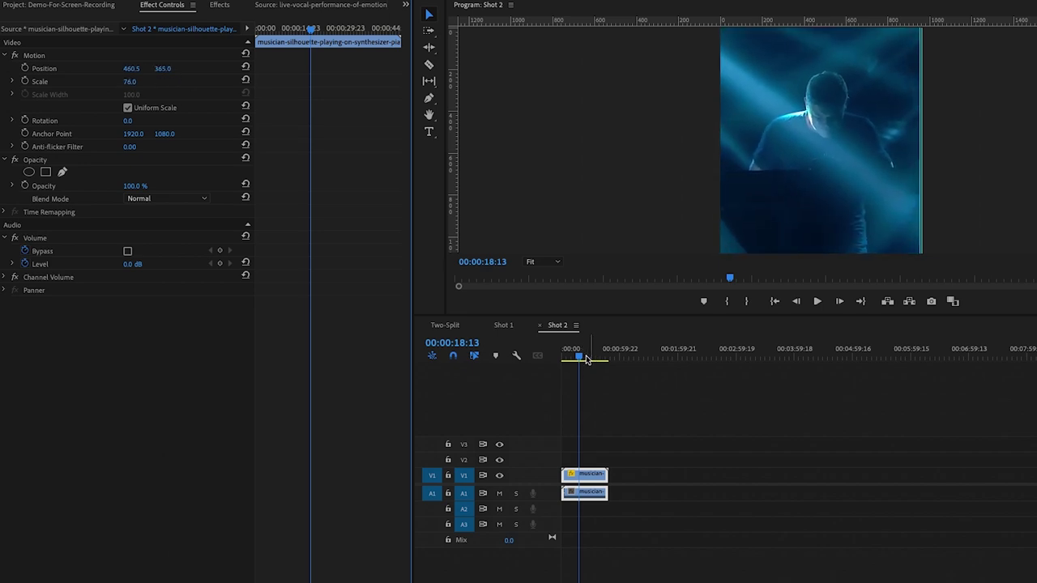
click(503, 326)
click(444, 325)
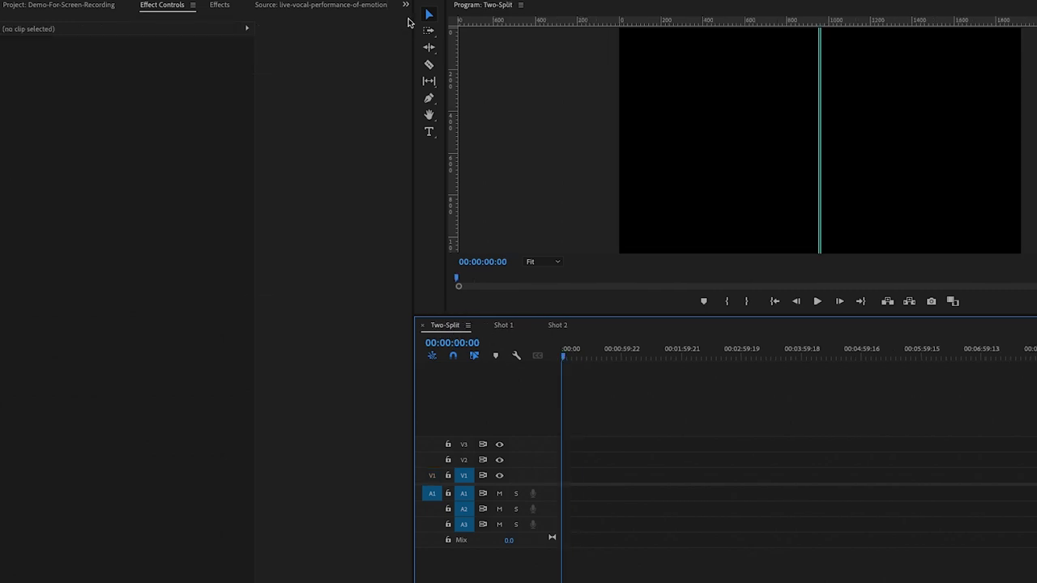
Nest Shot 1 at the start of Two-Split, keeping its settings, and move it into the left half.
click(405, 5)
click(419, 23)
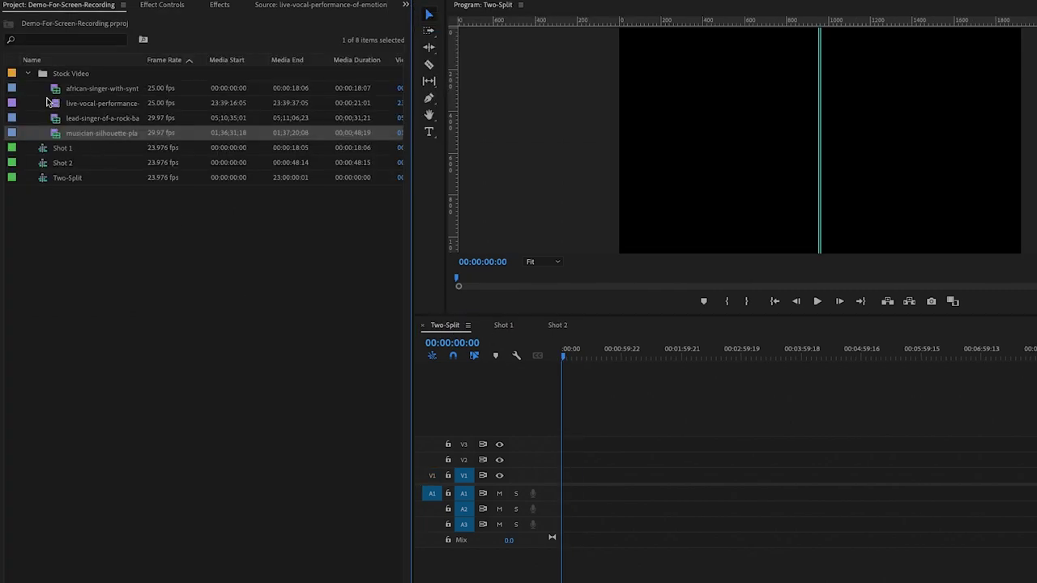
click(28, 73)
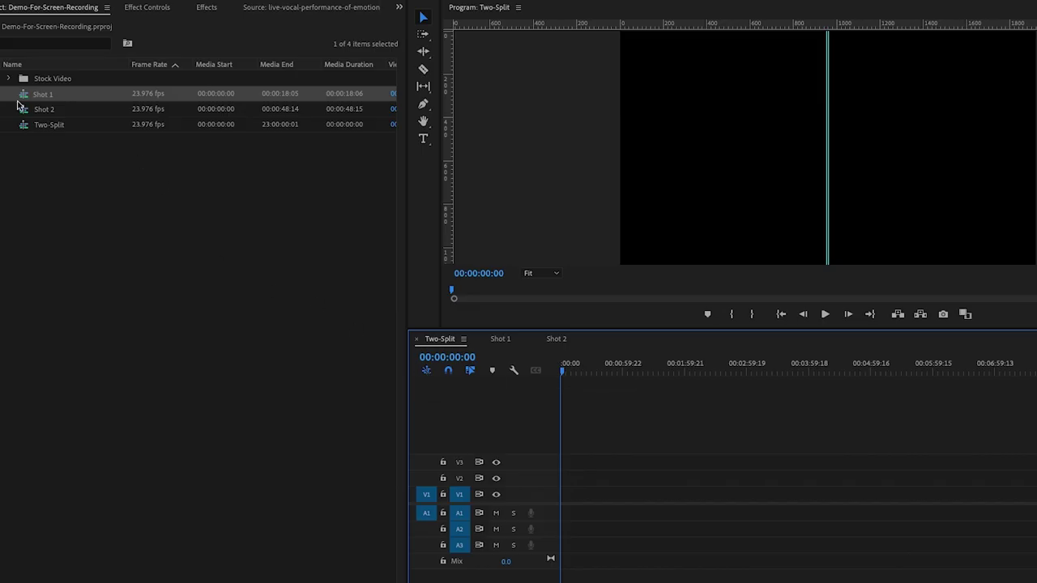
drag(25, 94, 565, 498)
click(695, 354)
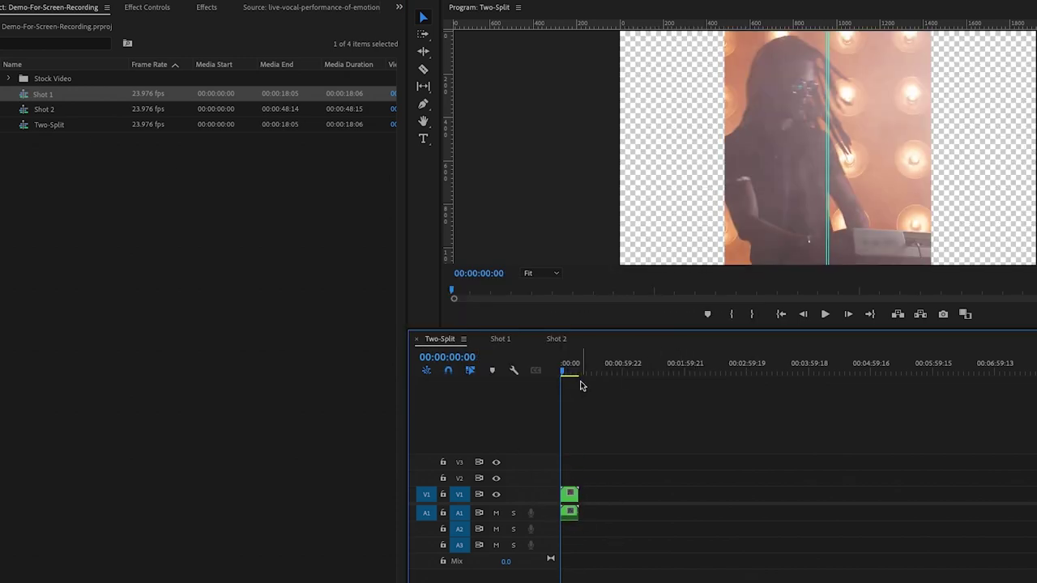
drag(565, 371, 569, 372)
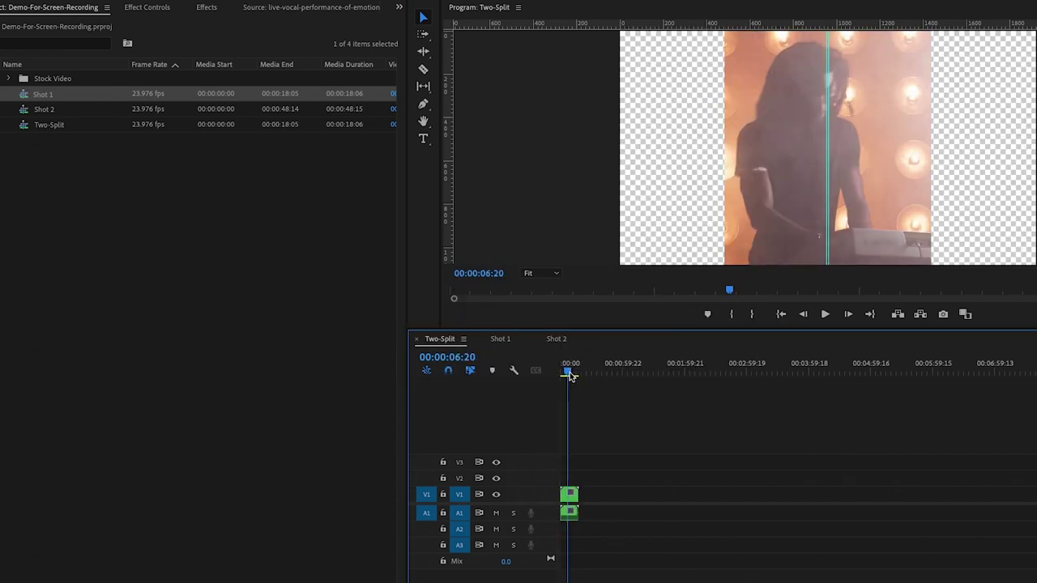
click(570, 500)
click(147, 8)
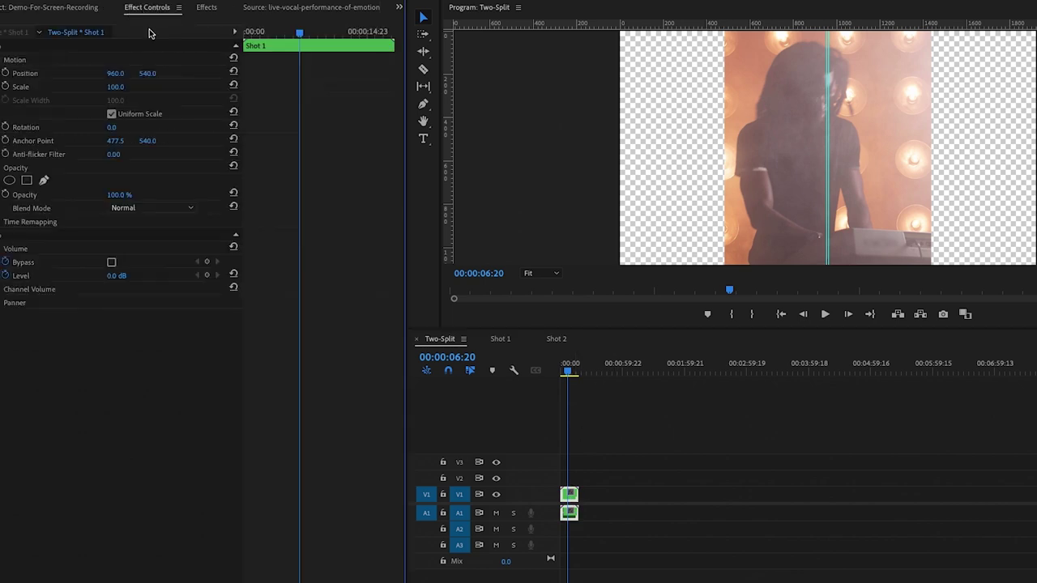
drag(115, 75, 39, 75)
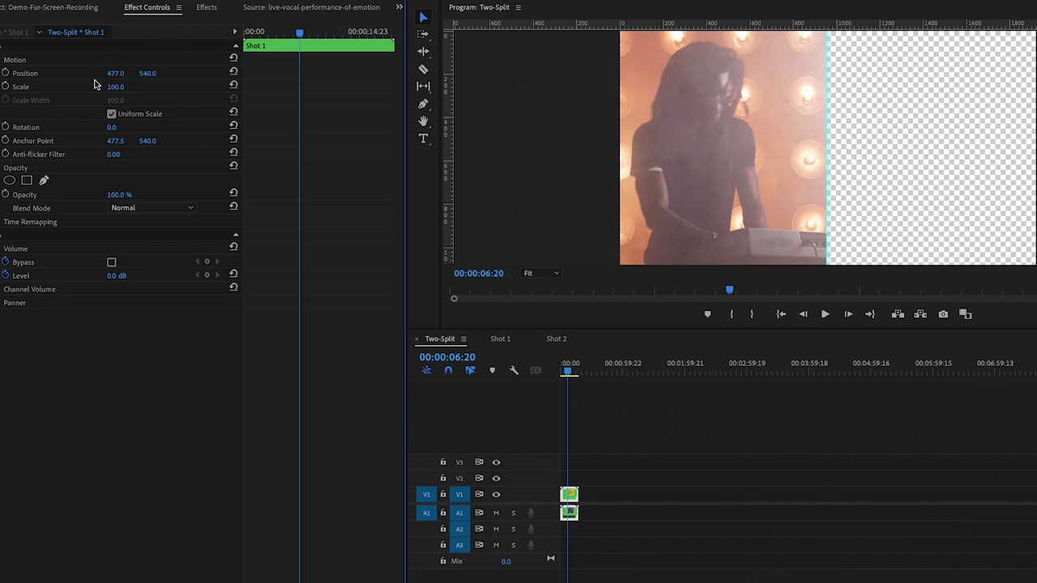
Fine-tune Shot 1's position at 150%, turn off the transparency grid, and return the monitor to Fit.
click(527, 274)
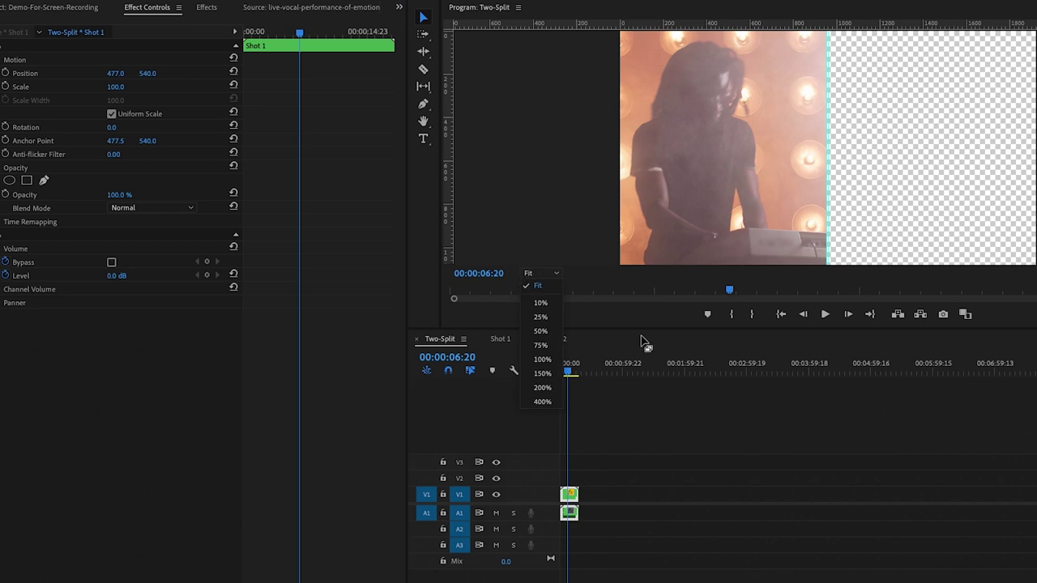
click(542, 374)
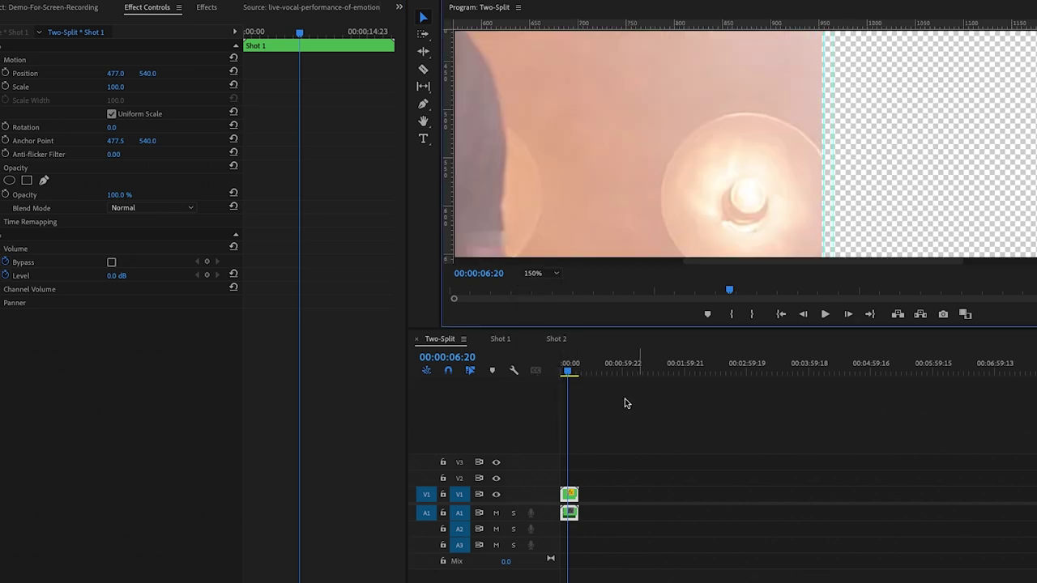
drag(112, 73, 118, 73)
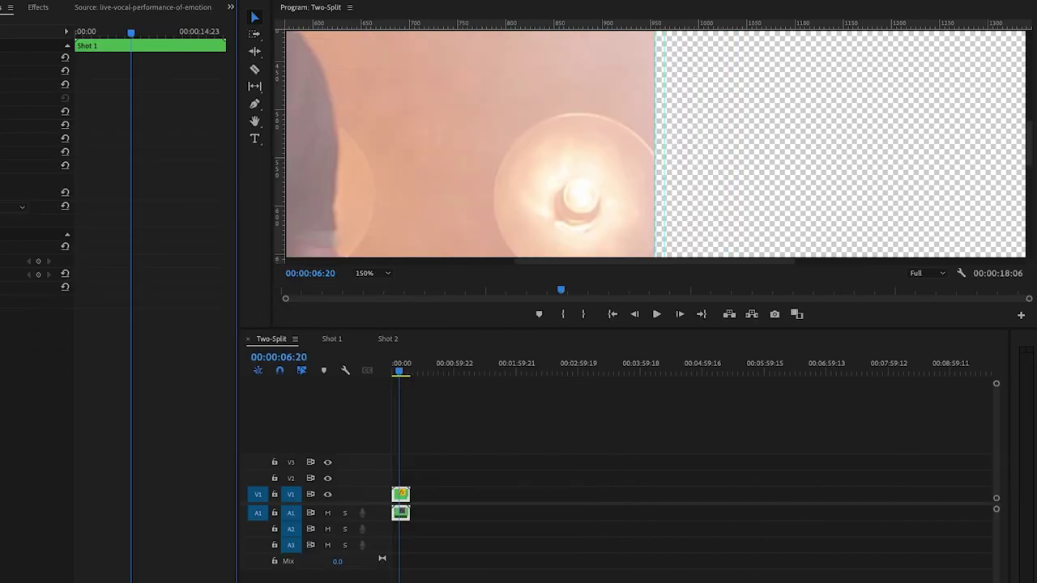
click(962, 274)
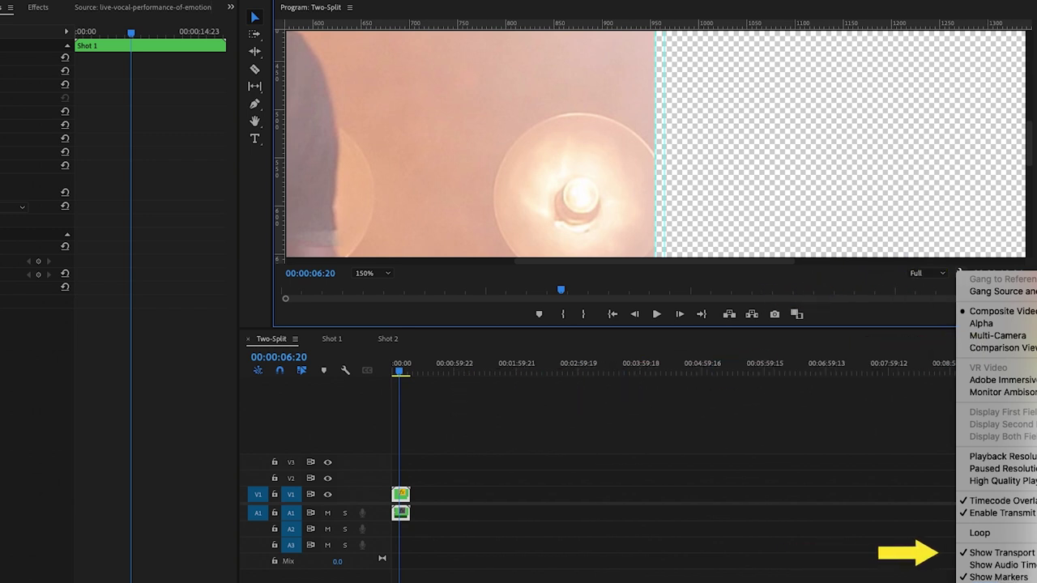
click(1002, 579)
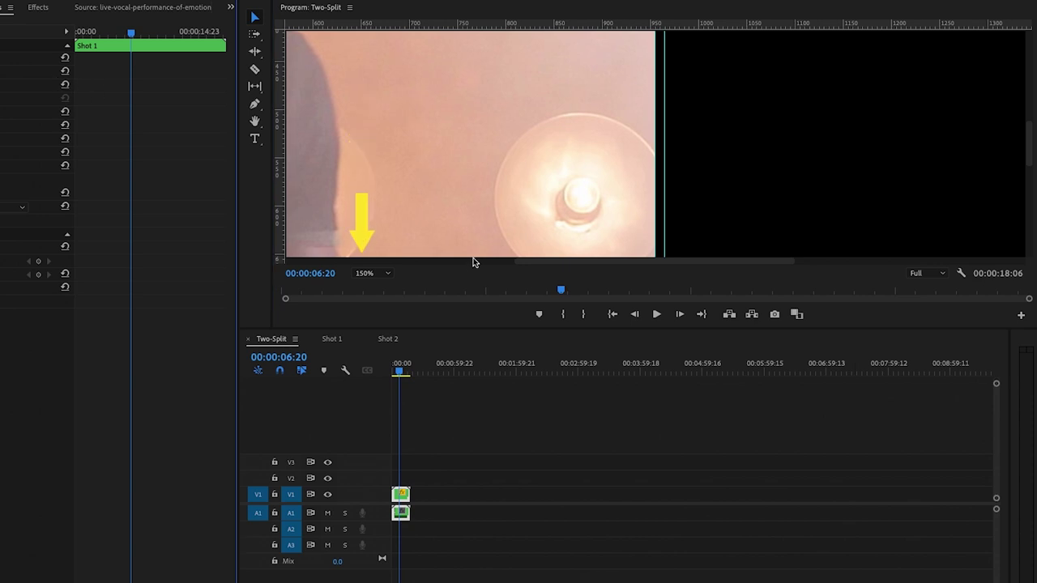
click(374, 273)
click(369, 285)
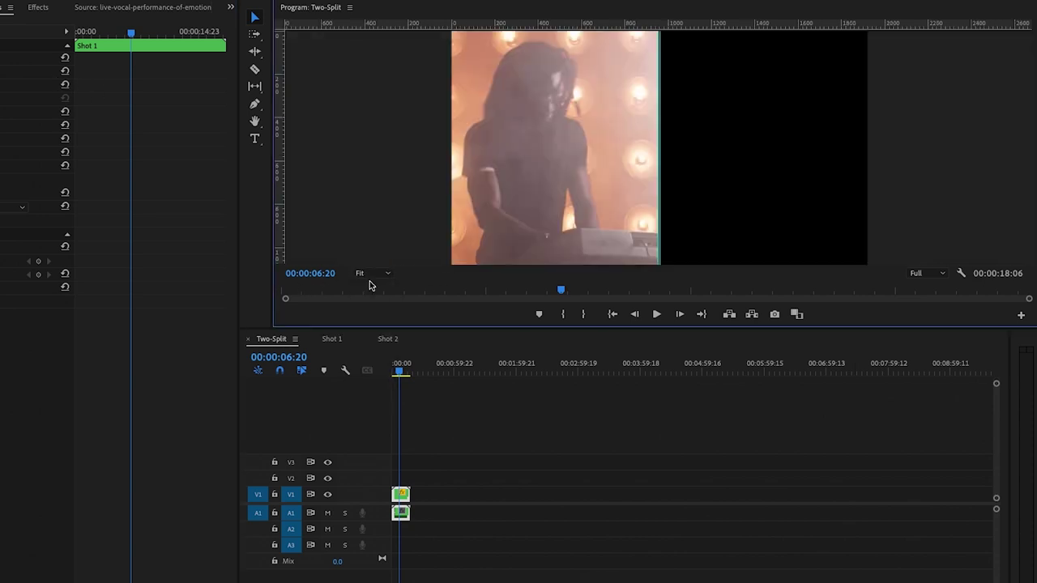
click(93, 14)
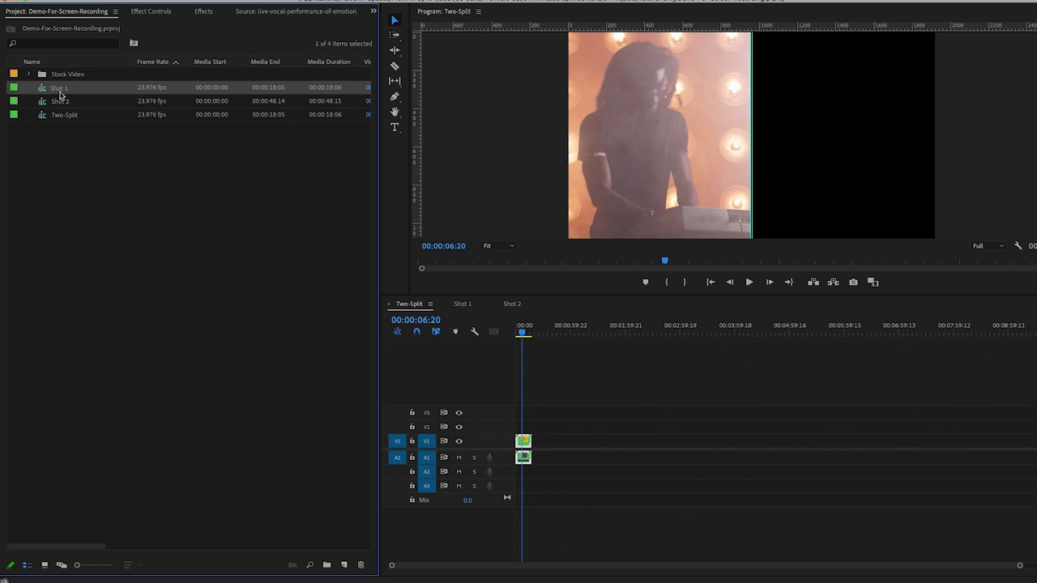
Place Shot 2 on V2 above Shot 1 and set its Position X to 1443.
drag(48, 103, 505, 412)
click(523, 425)
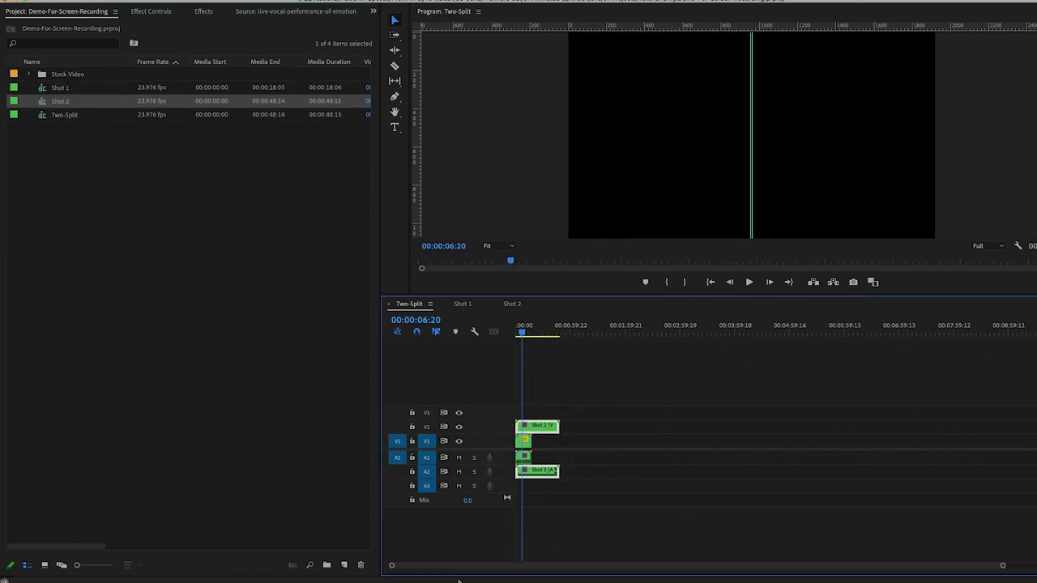
drag(393, 567, 560, 452)
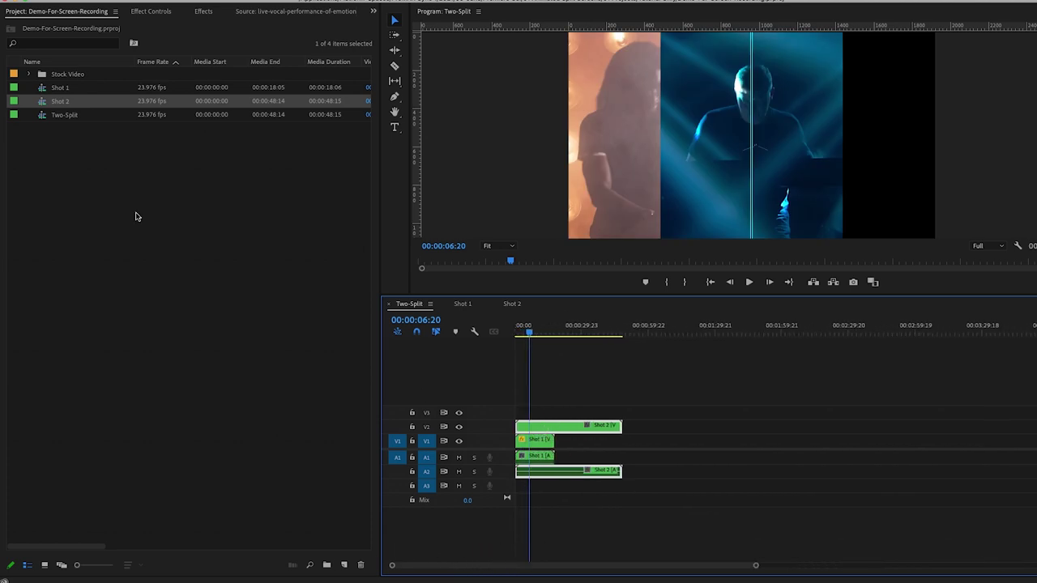
click(154, 12)
drag(122, 69, 252, 69)
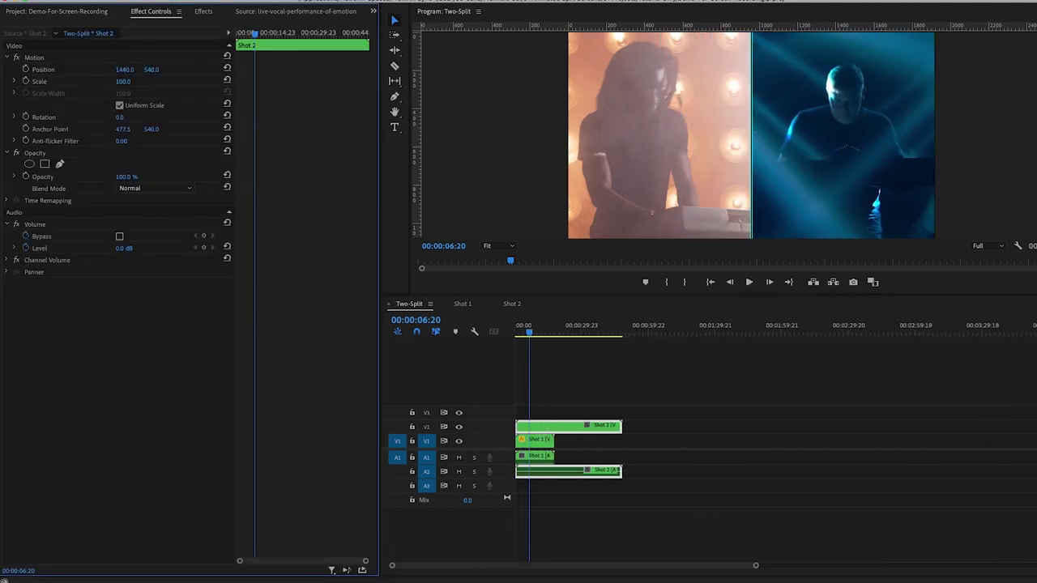
Set the Program Monitor to 150% and hide its rulers and guides.
click(498, 245)
click(500, 334)
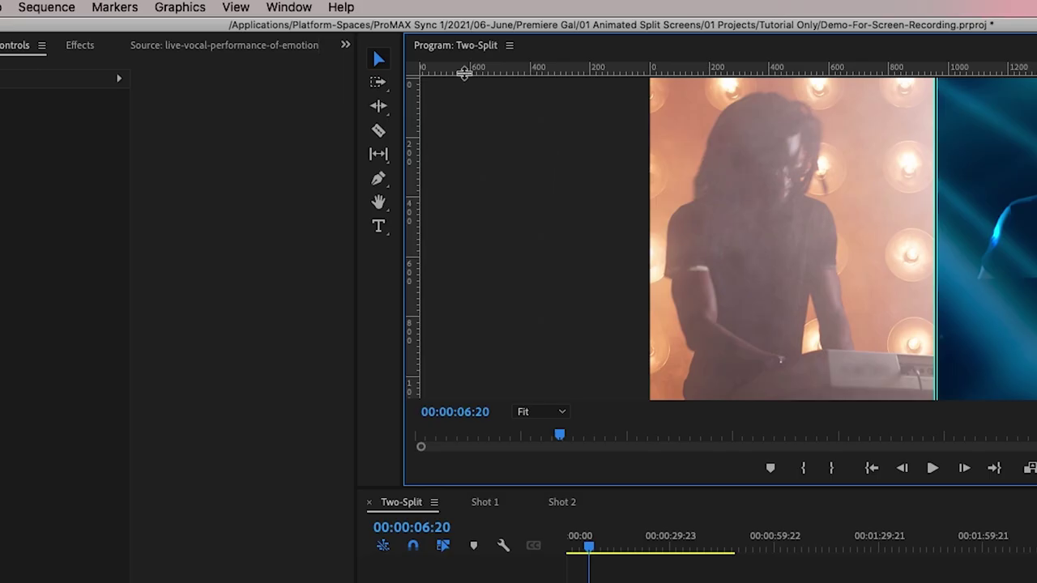
click(237, 8)
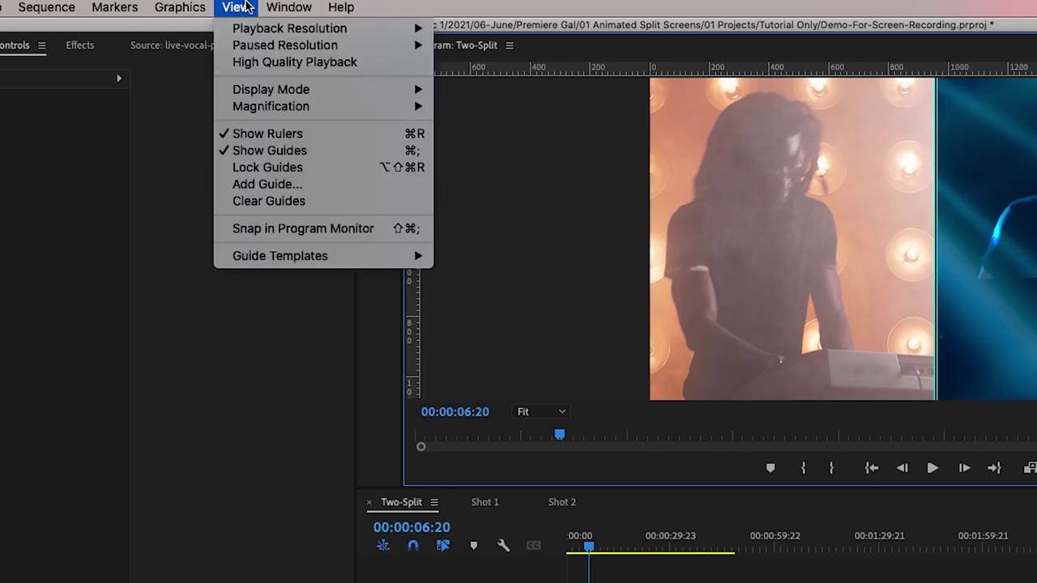
click(245, 134)
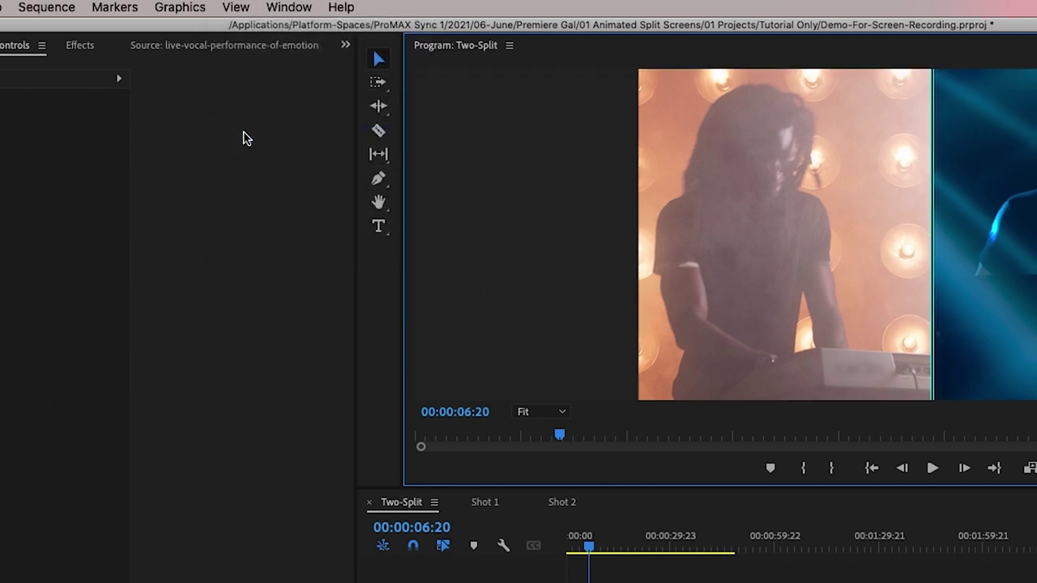
click(237, 7)
click(246, 149)
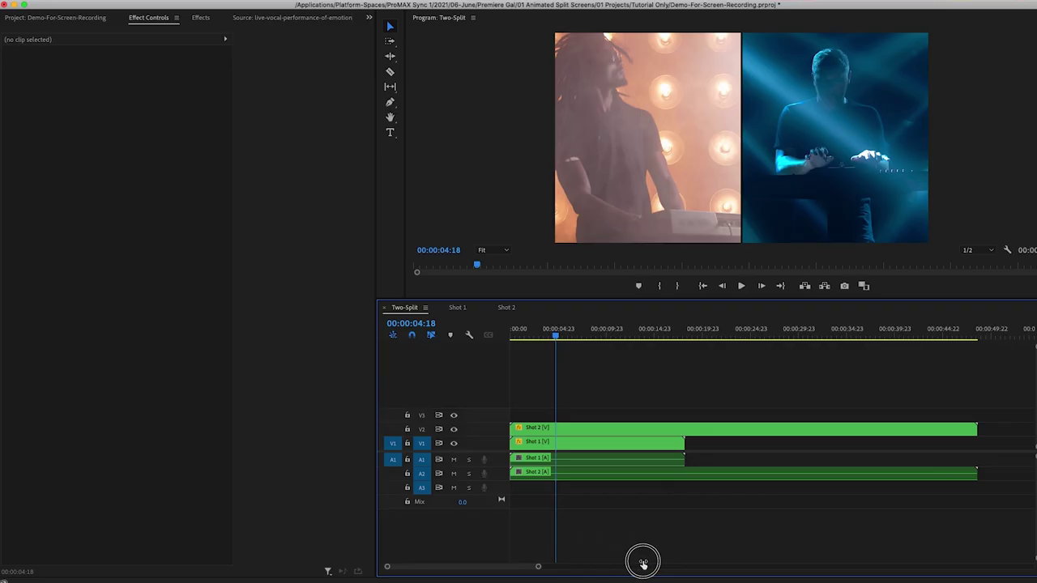
Select Shot 1 and move the playhead to frame 00:00:00:13 for its end Position keyframe.
click(580, 441)
key(Home)
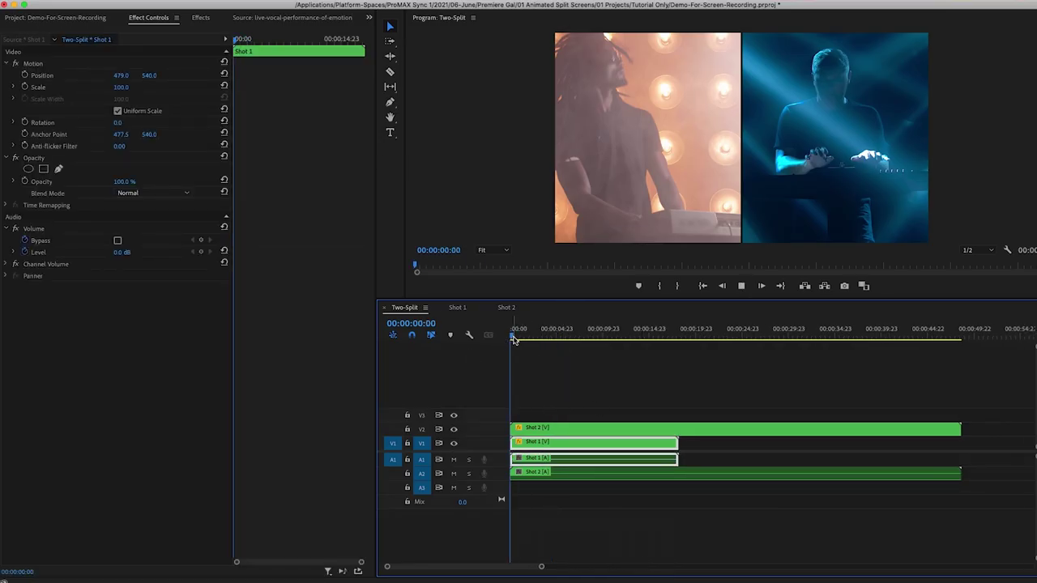
drag(541, 566, 465, 566)
click(529, 335)
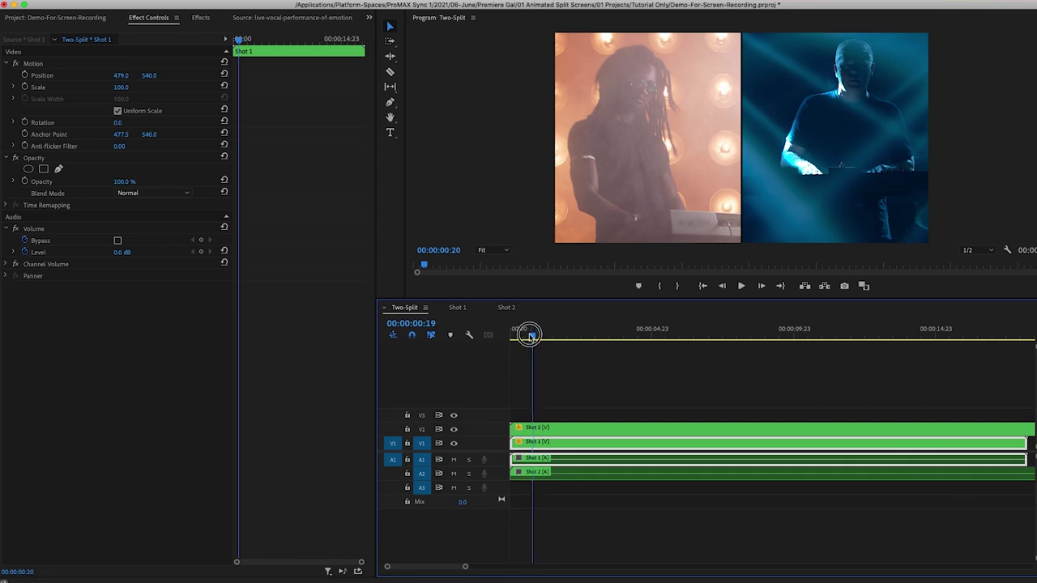
drag(529, 334, 526, 335)
drag(362, 561, 278, 561)
key(Left)
key(Left)
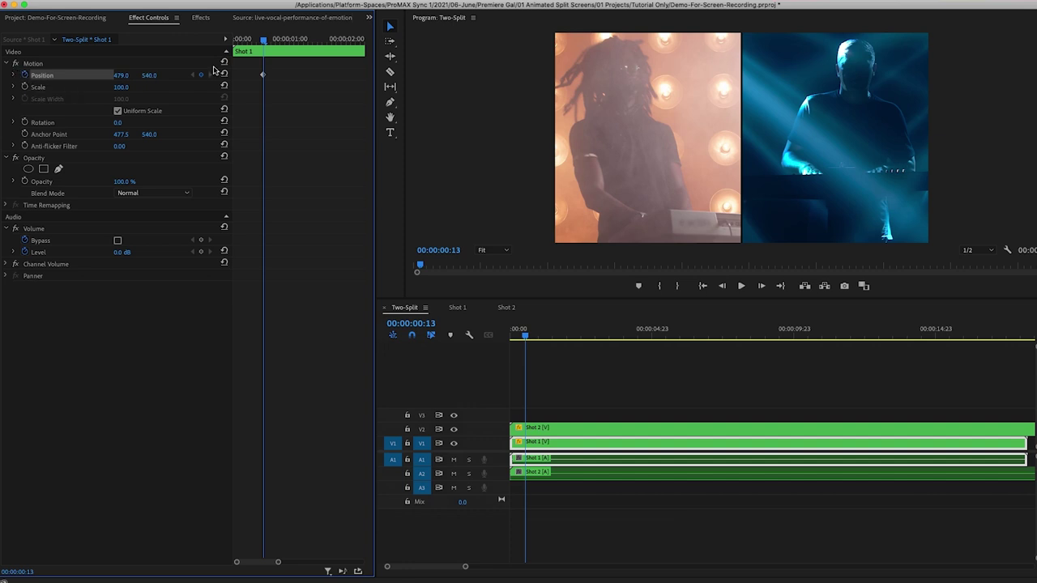
At frame 0 set Shot 1's Position X to -521, apply Ease In, and play back the slide-in.
drag(263, 40, 233, 40)
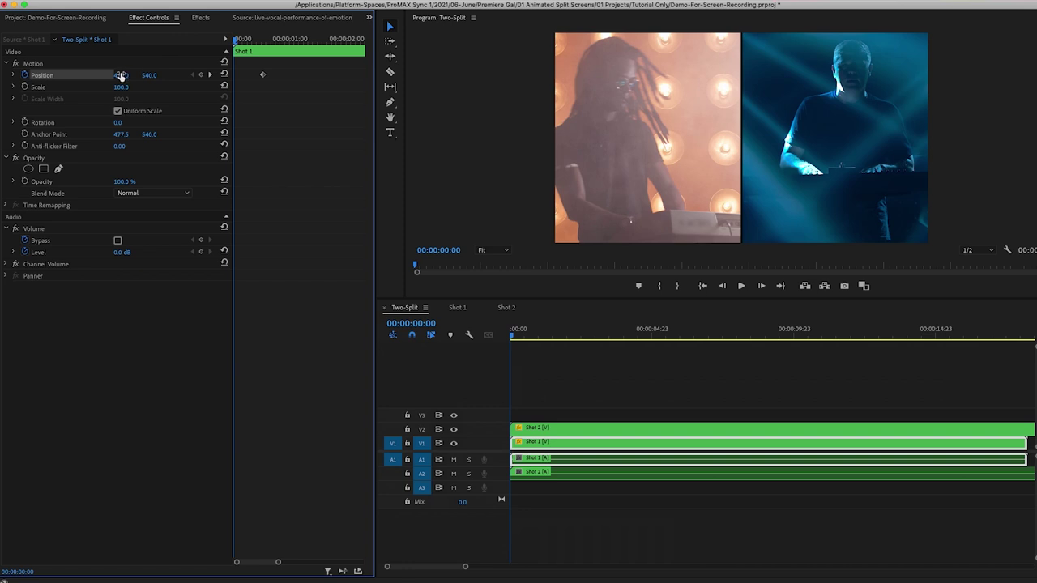
drag(121, 74, 32, 75)
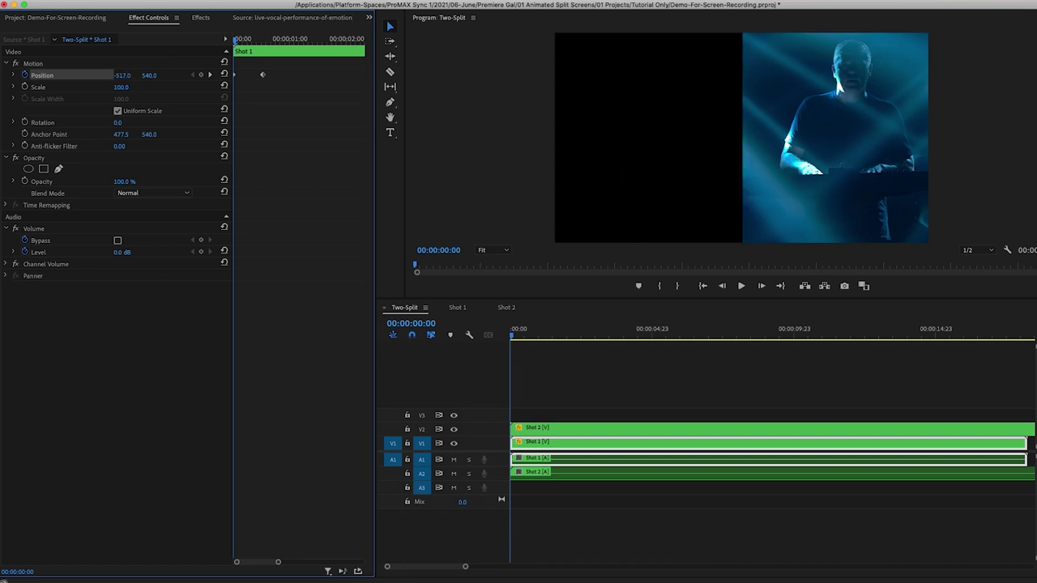
right_click(262, 76)
mouse_move(328, 172)
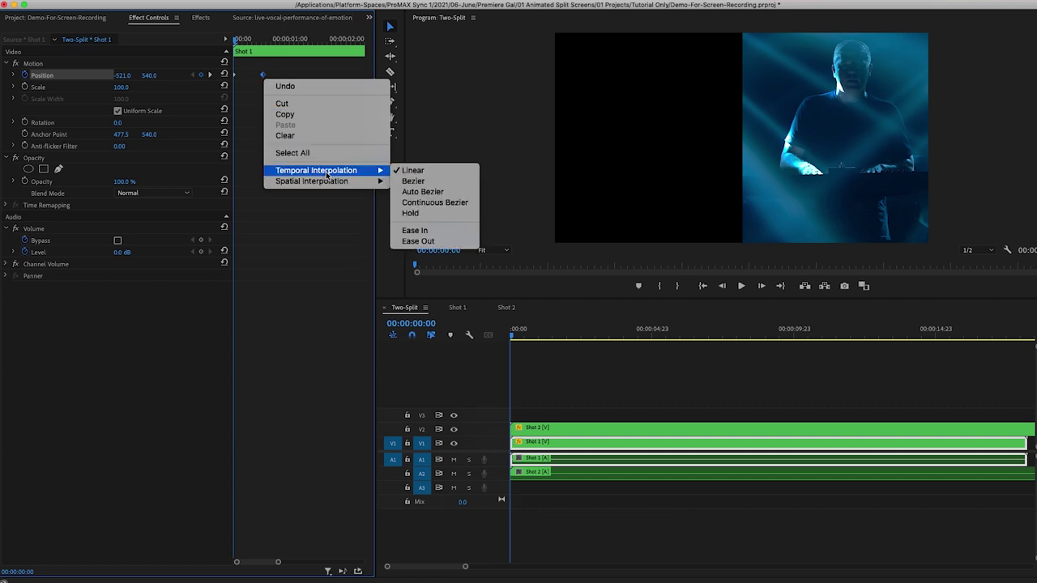
click(414, 231)
key(space)
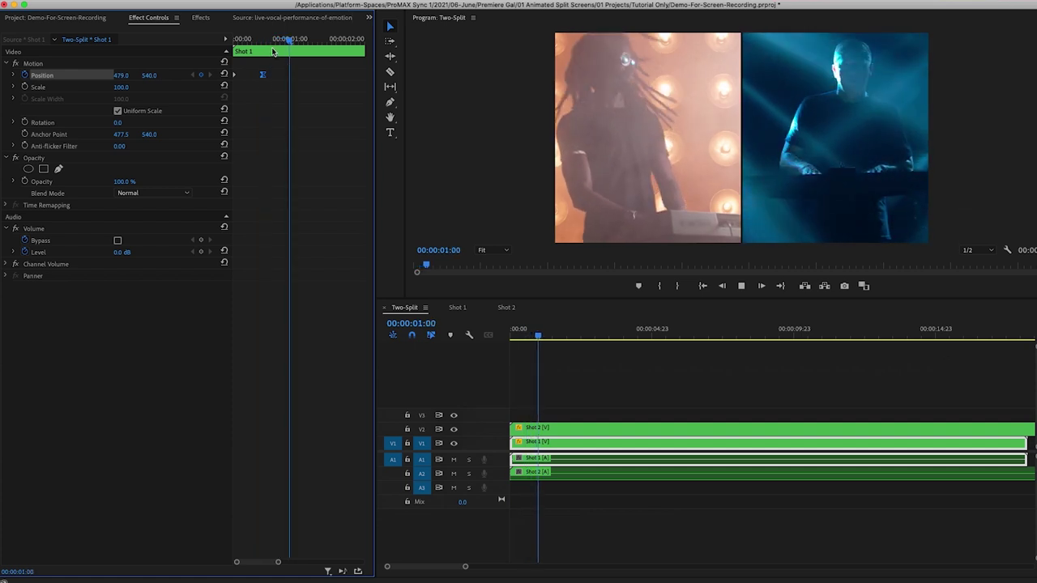
mouse_move(267, 37)
mouse_down()
mouse_move(234, 45)
mouse_move(263, 38)
mouse_up()
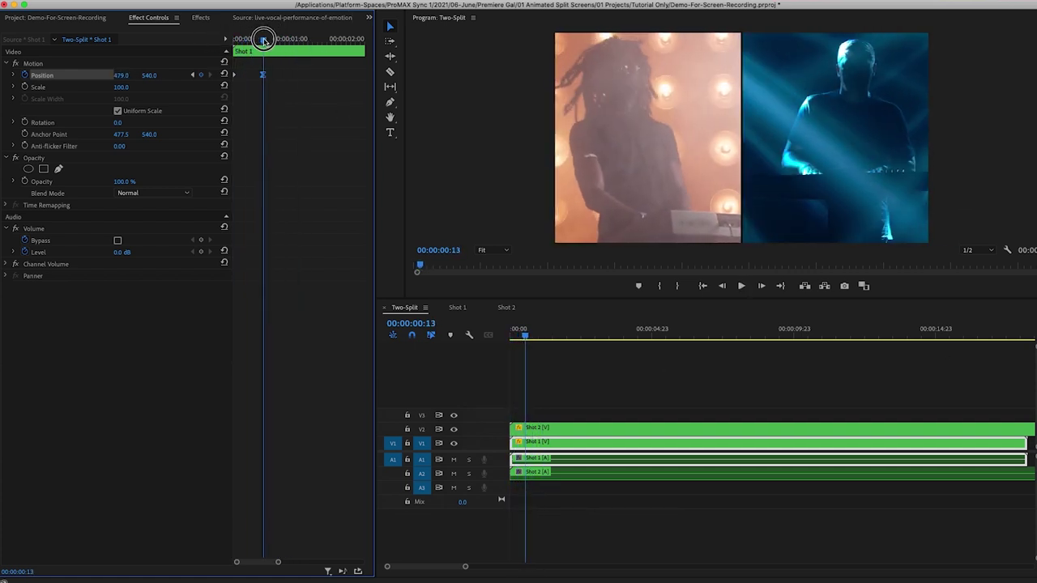
click(525, 430)
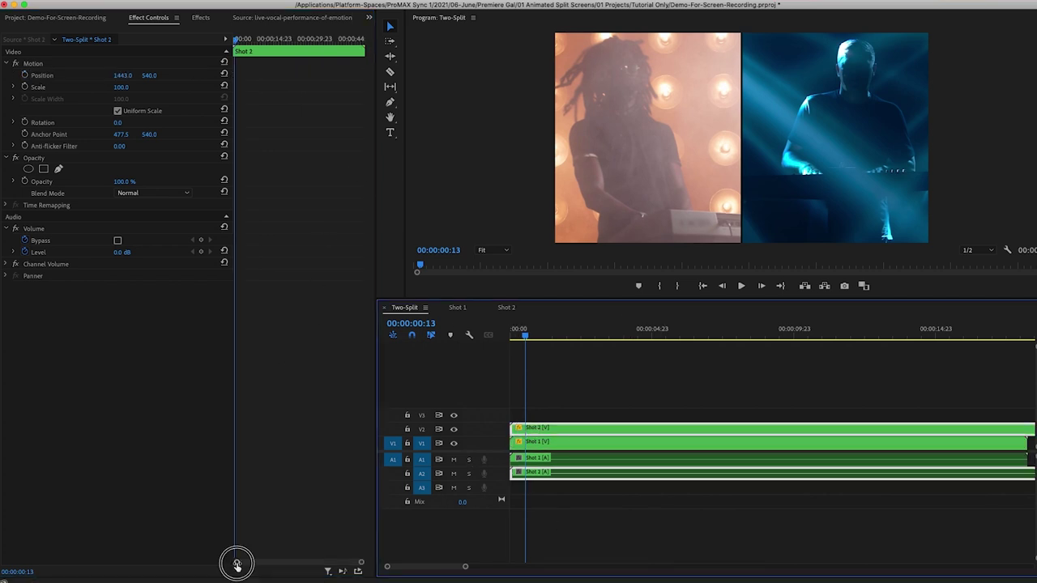
Keyframe Shot 2's Position to slide in from off-screen right (2456), easing into place by frame 13.
drag(237, 565, 276, 562)
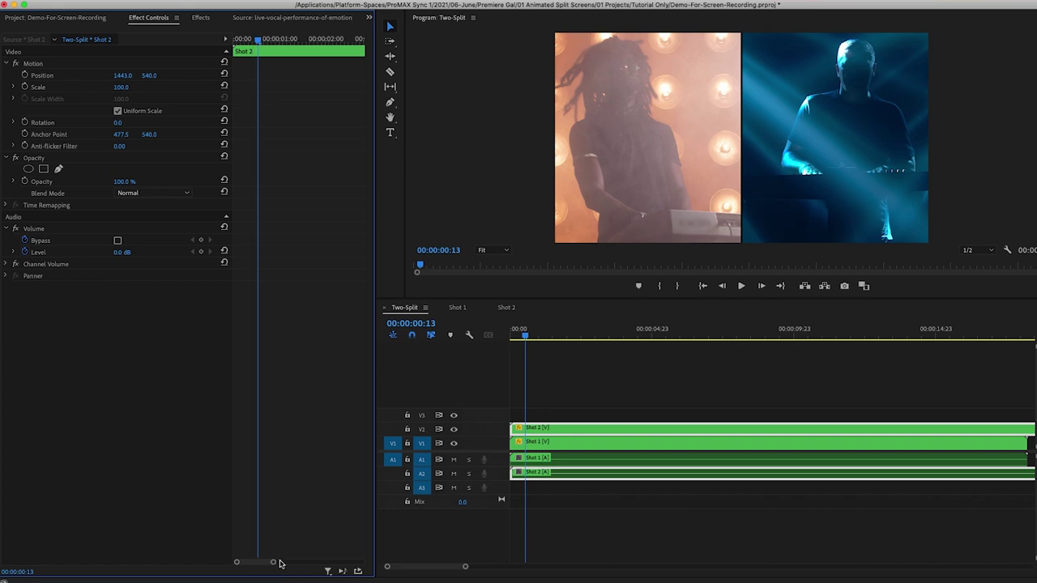
click(26, 75)
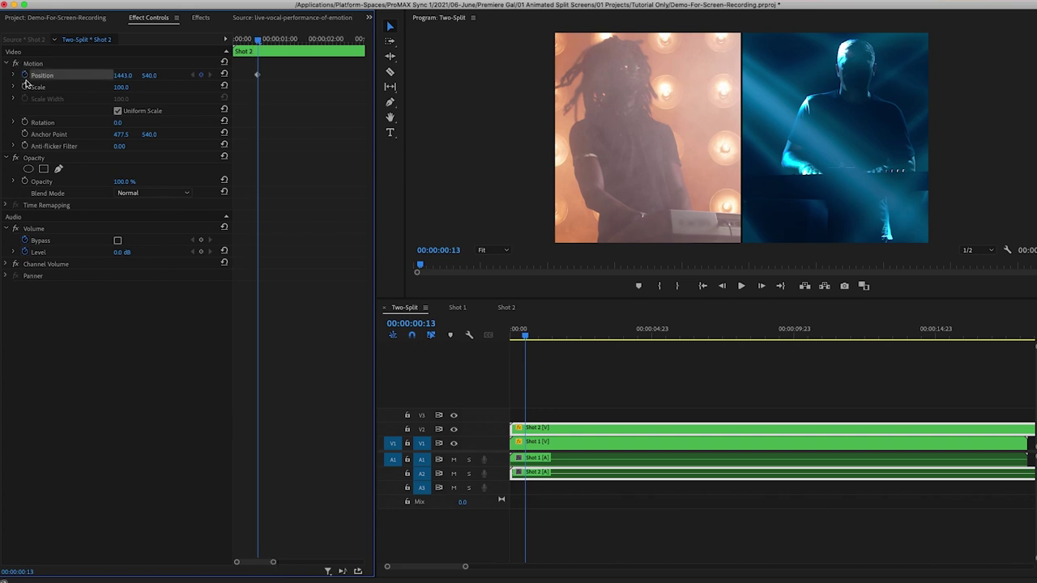
drag(262, 37, 226, 44)
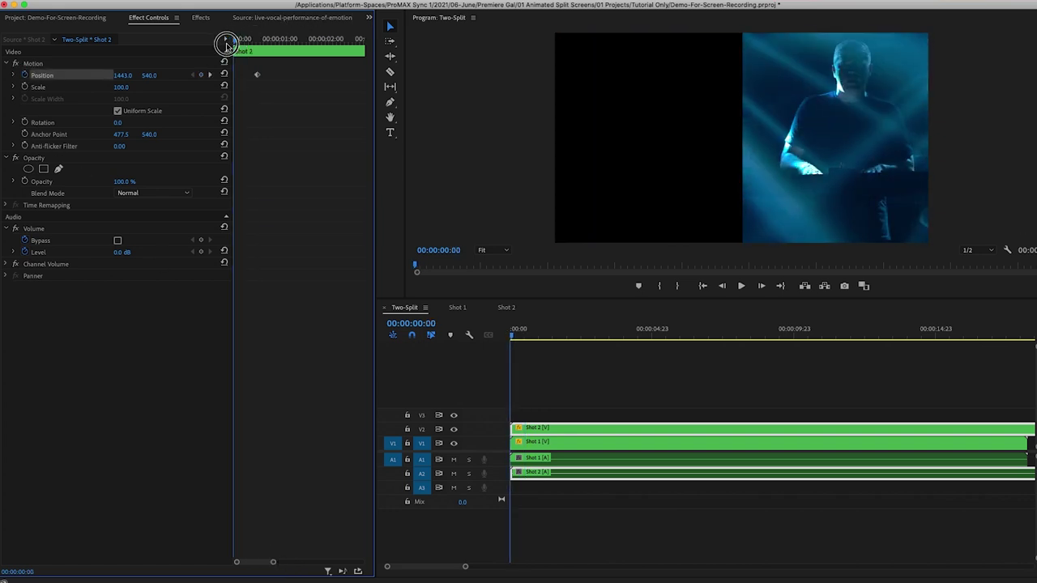
drag(119, 75, 206, 76)
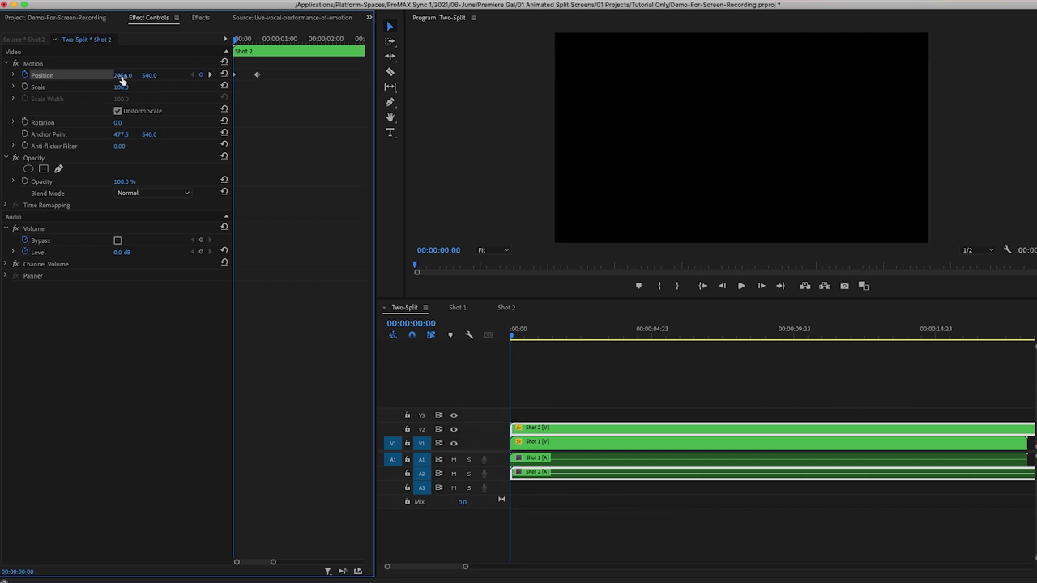
right_click(258, 78)
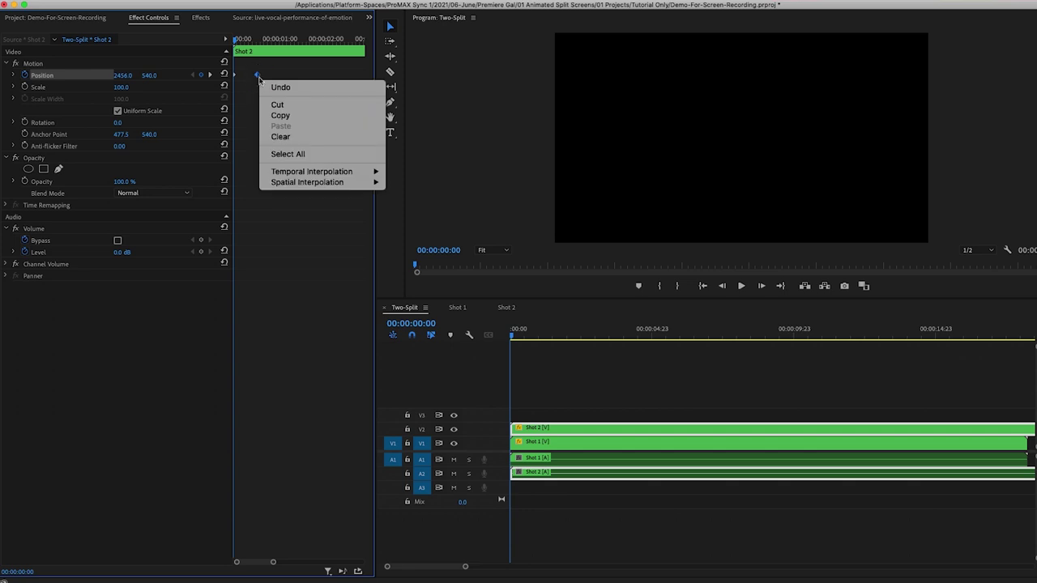
mouse_move(335, 173)
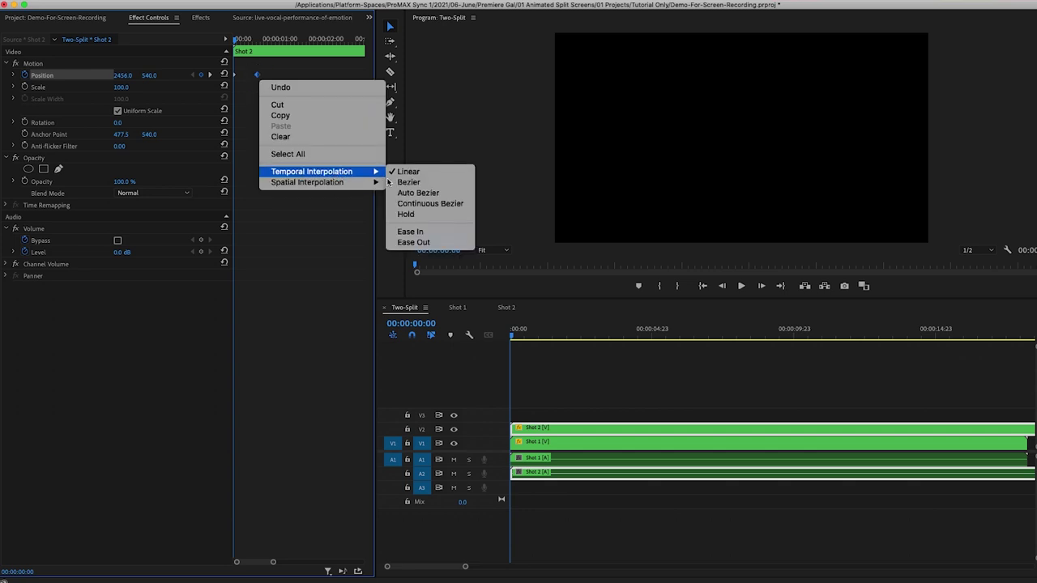
click(419, 231)
Preview the Two-Split animation from the start with an enlarged Program monitor.
key(space)
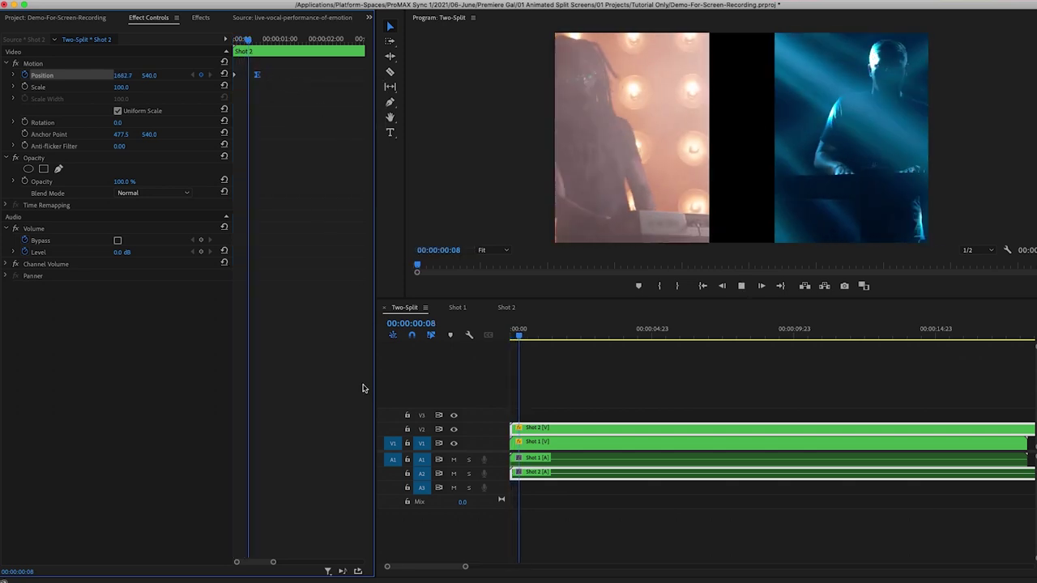
key(space)
drag(536, 339, 489, 342)
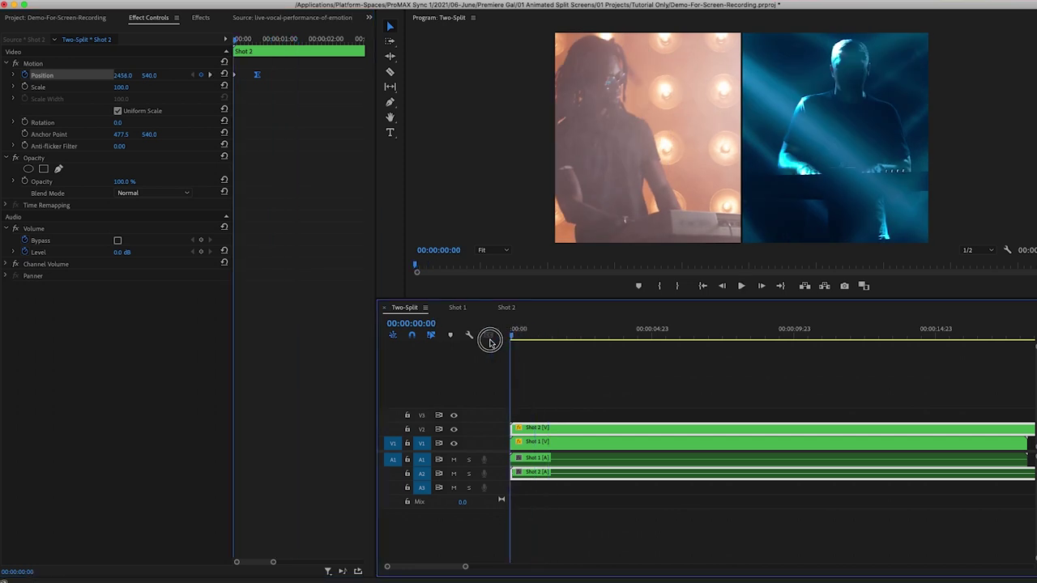
drag(533, 298, 540, 325)
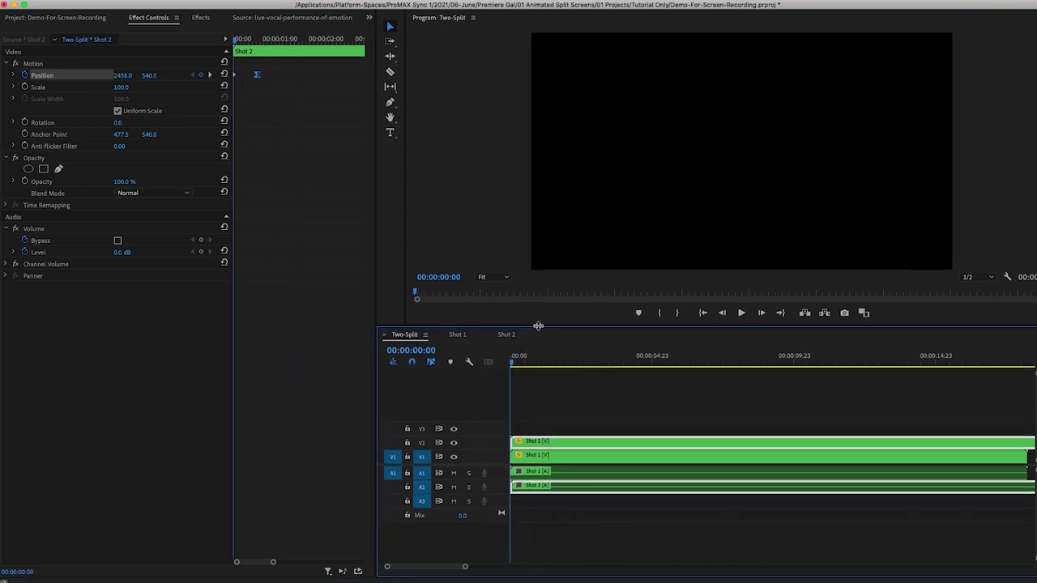
key(space)
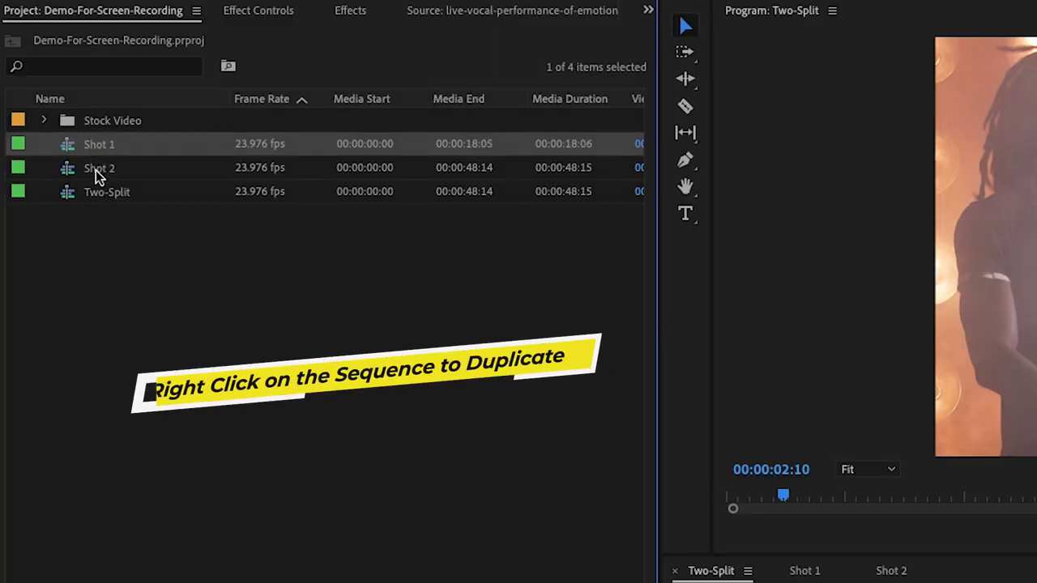
Duplicate the Shot 2 sequence and rename the copy Shot 3.
right_click(103, 175)
click(139, 280)
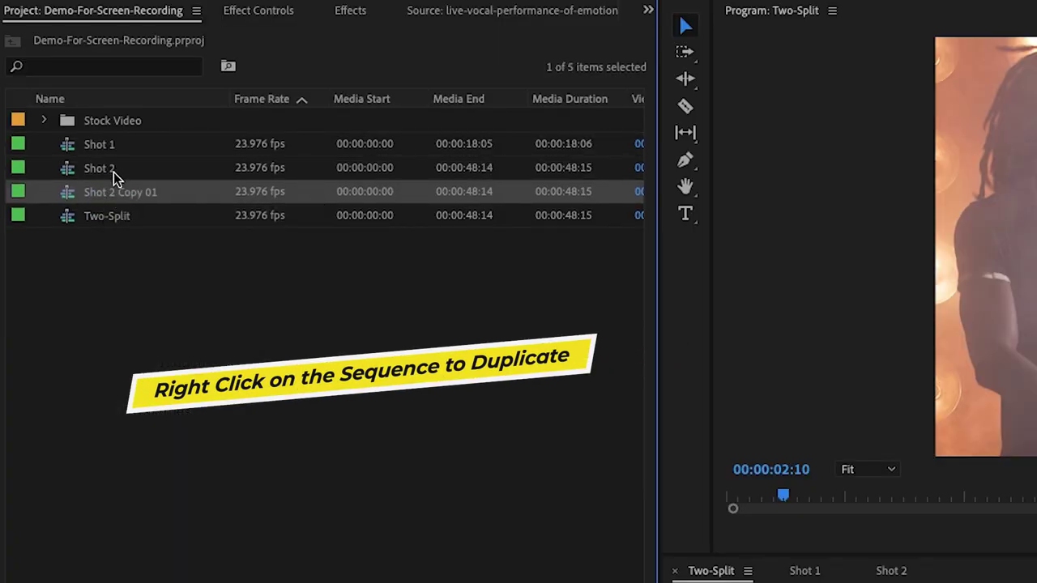
click(115, 192)
click(115, 195)
drag(115, 195, 238, 203)
text(3)
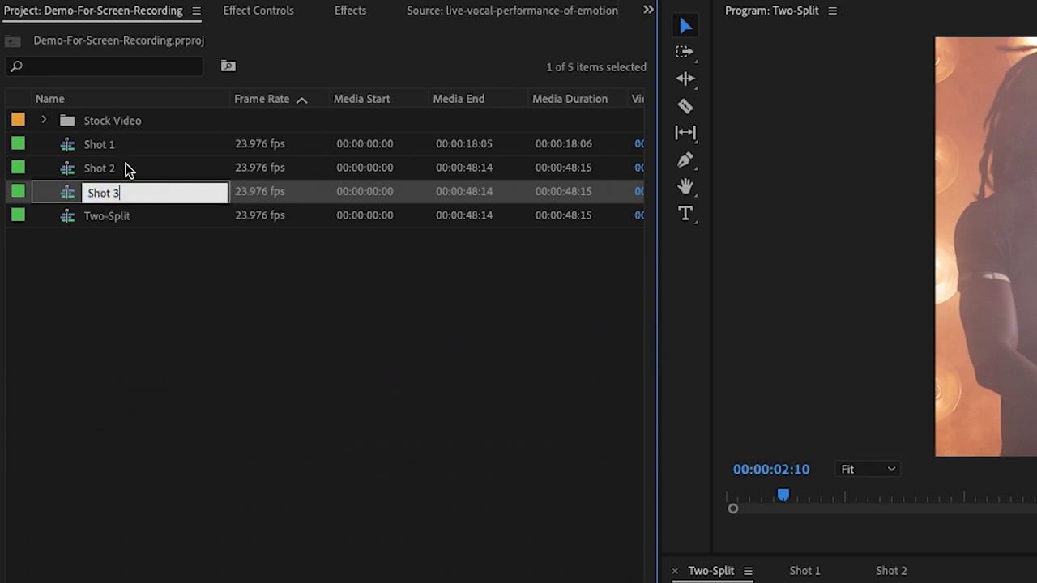
key(Return)
Duplicate the Shot 3 sequence and rename the copy Shot 4.
right_click(107, 199)
click(151, 292)
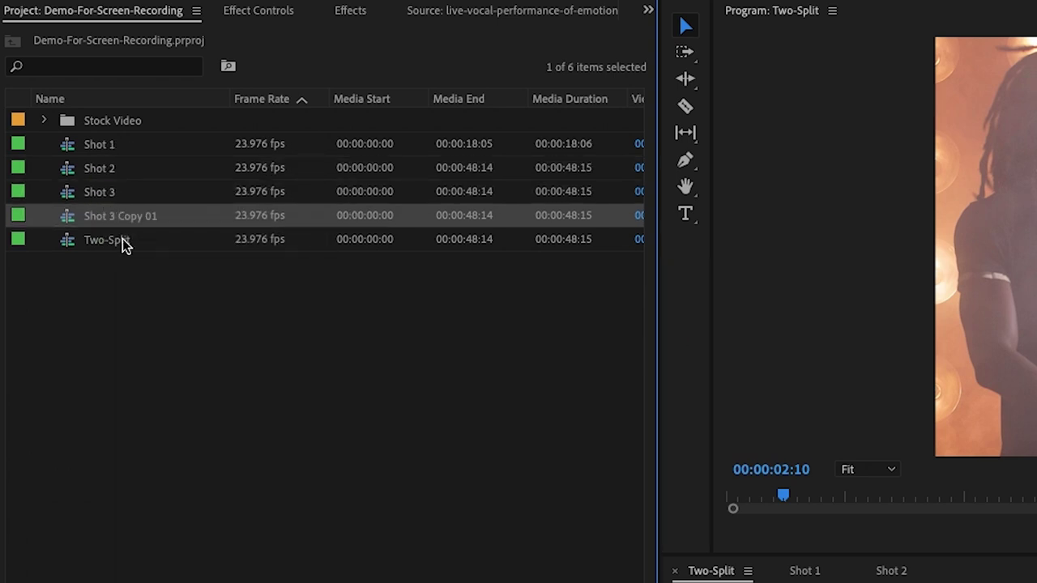
click(108, 218)
drag(114, 218, 259, 225)
text(4)
key(Return)
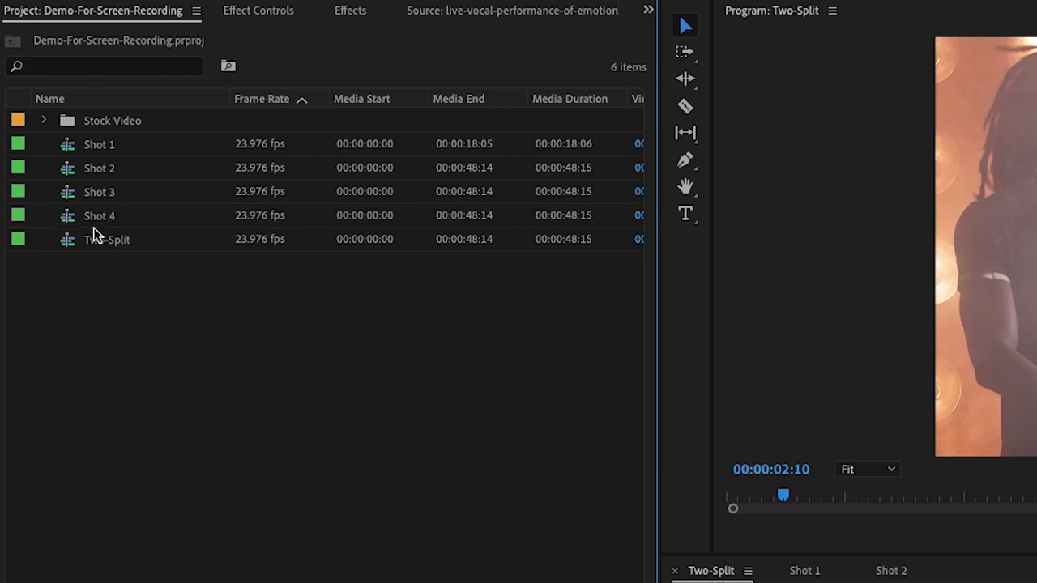
Replace Shot 3's footage with the lead singer clip from the Stock Video folder.
click(75, 194)
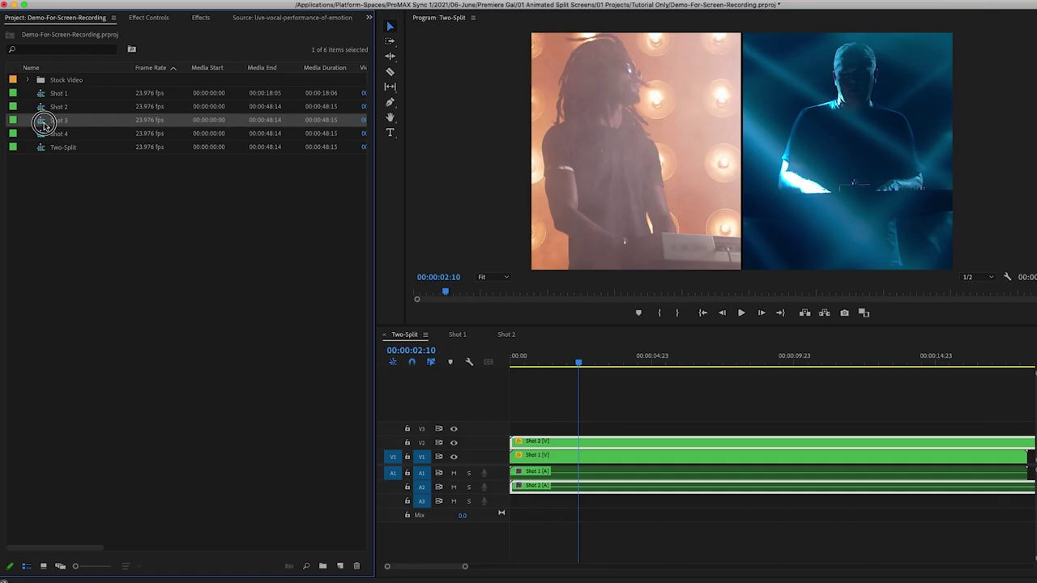
double_click(42, 121)
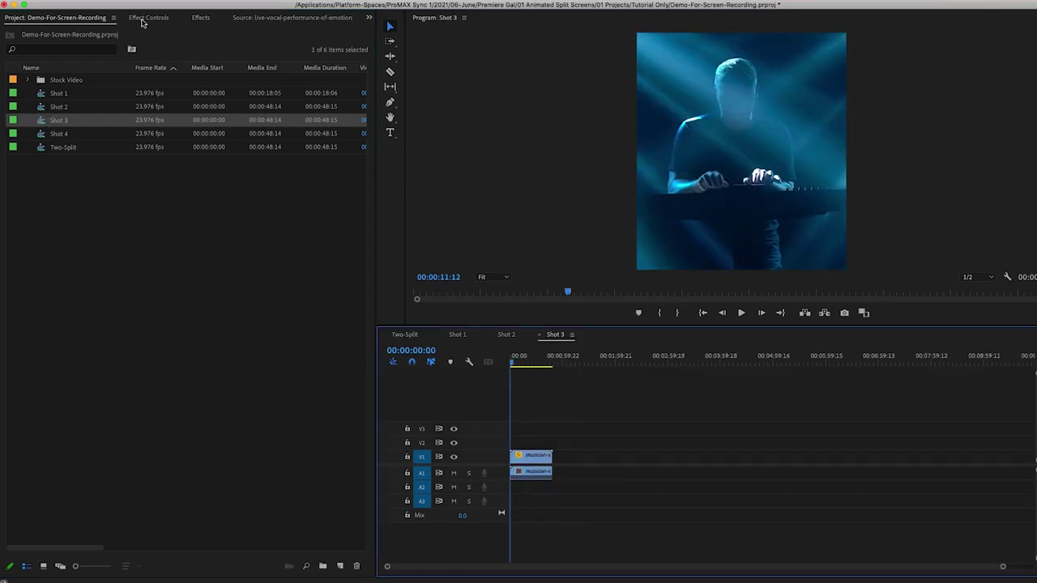
click(547, 458)
drag(547, 459, 536, 459)
click(518, 358)
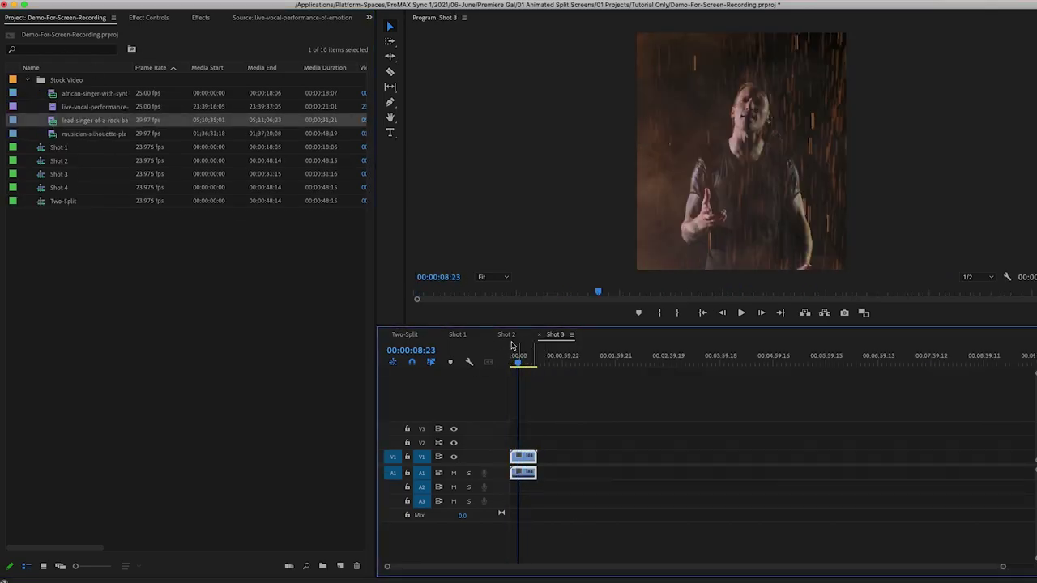
Replace Shot 4's footage with the live vocal performance clip.
double_click(41, 189)
drag(94, 107, 519, 456)
click(521, 353)
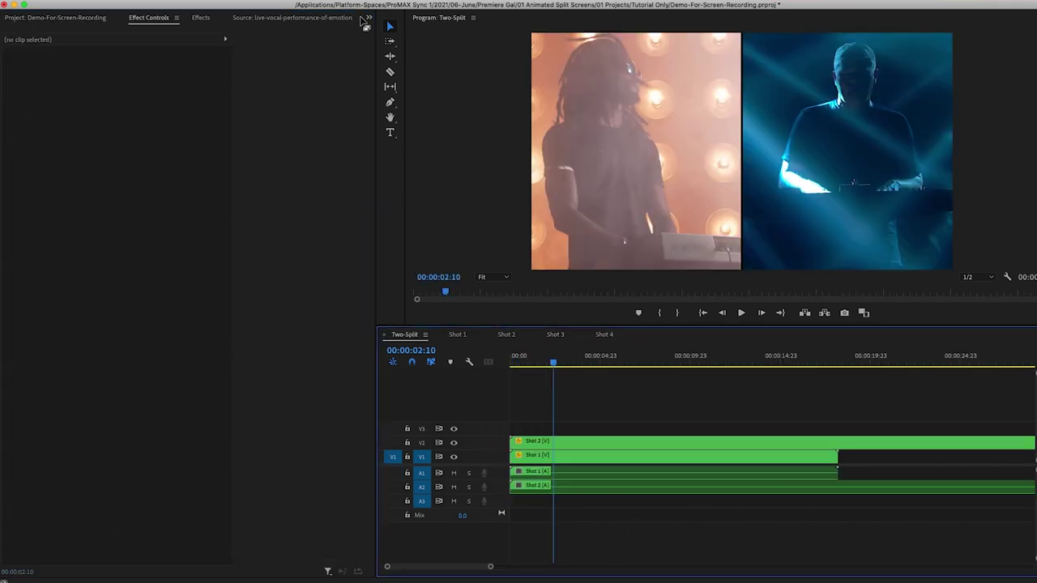
click(368, 18)
click(375, 29)
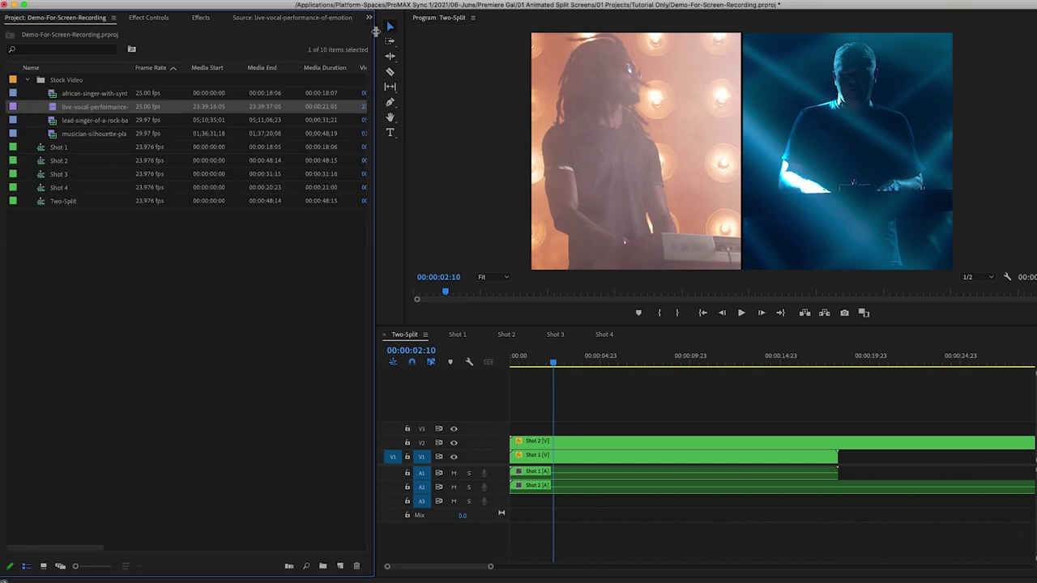
Place Shot 3 on V3 and Shot 4 on V4 of the Two-Split timeline.
click(56, 171)
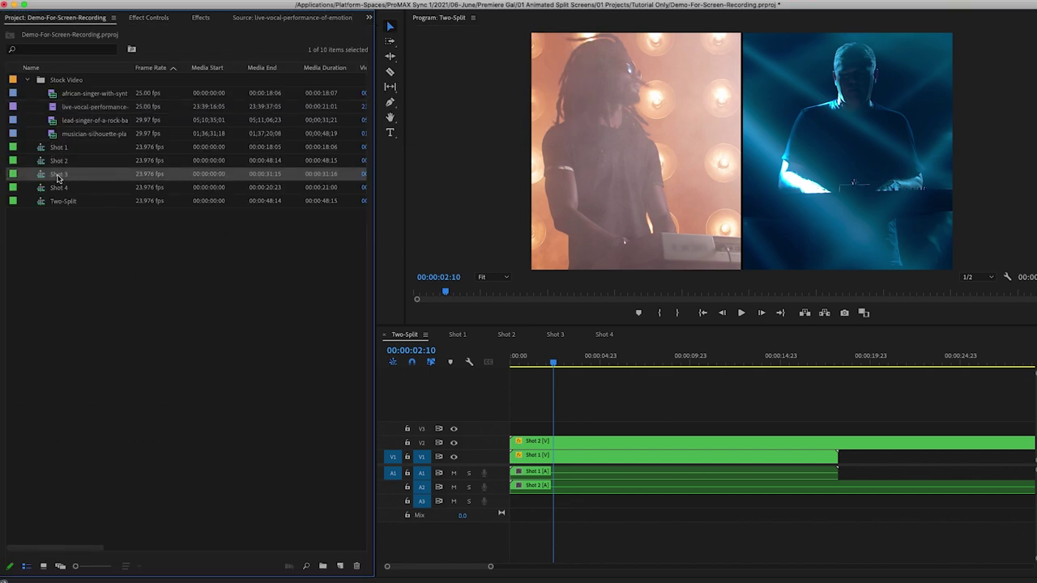
drag(58, 179, 495, 428)
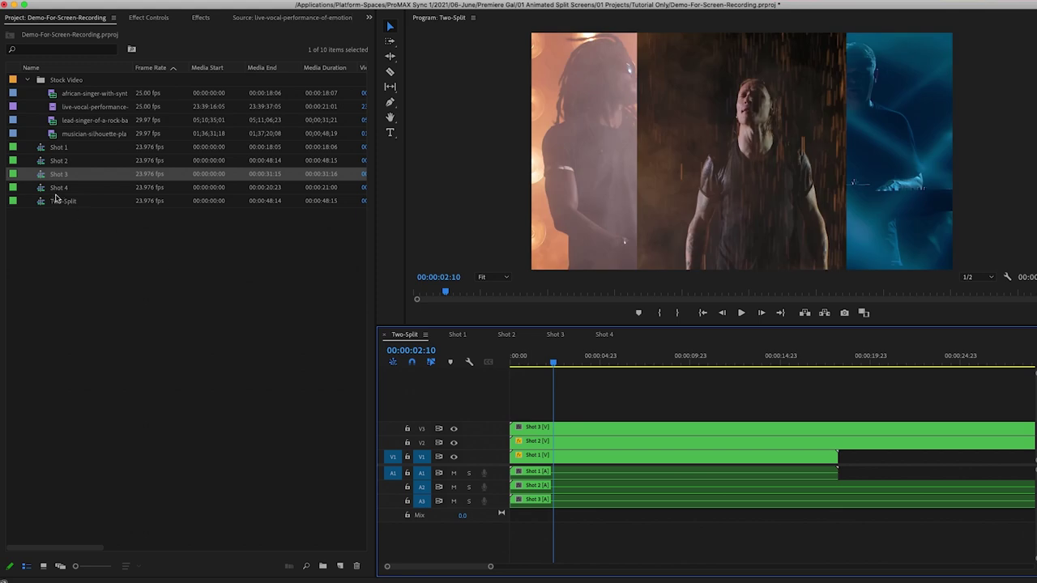
drag(58, 188, 495, 407)
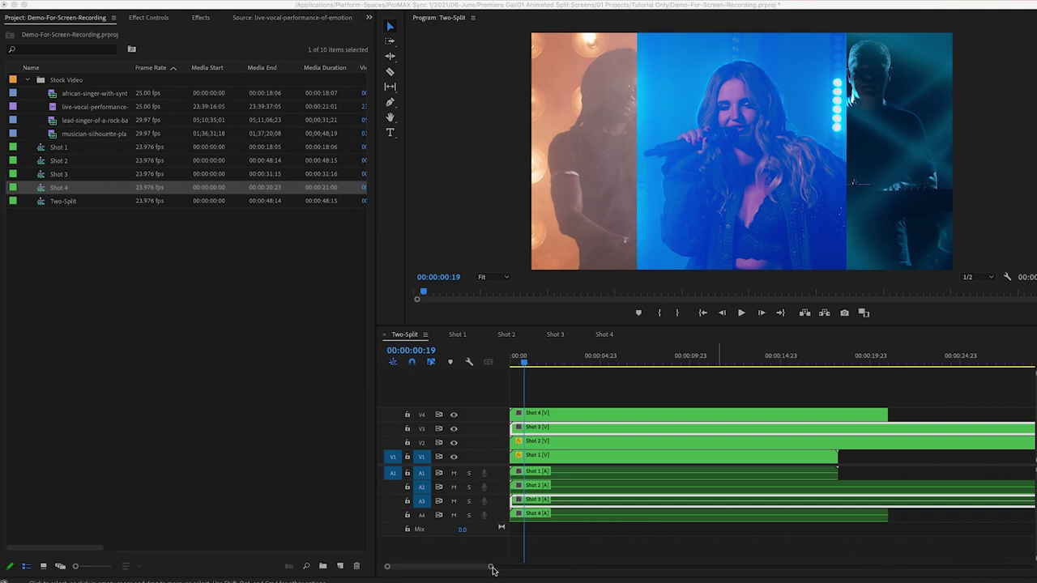
Trim the stacked clips so they all end with Shot 1 at 00:00:18:06.
drag(491, 567, 560, 567)
drag(902, 443, 657, 442)
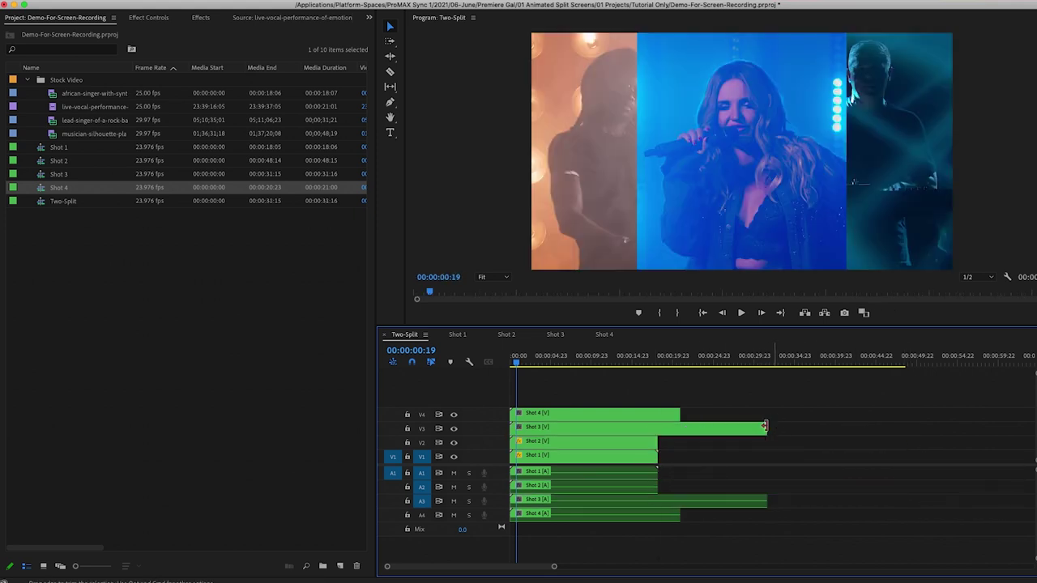
drag(765, 428, 657, 415)
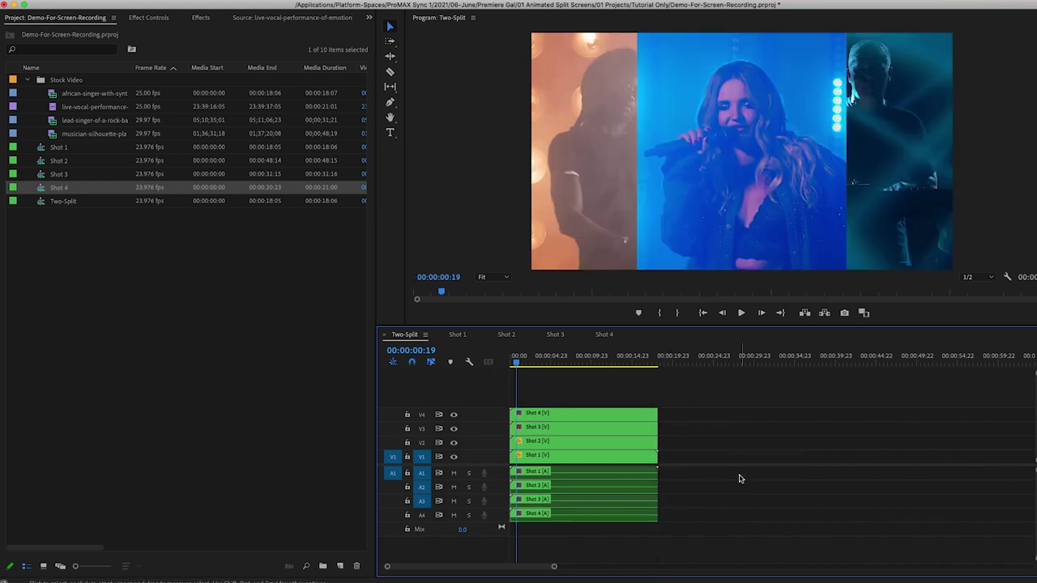
drag(556, 567, 523, 571)
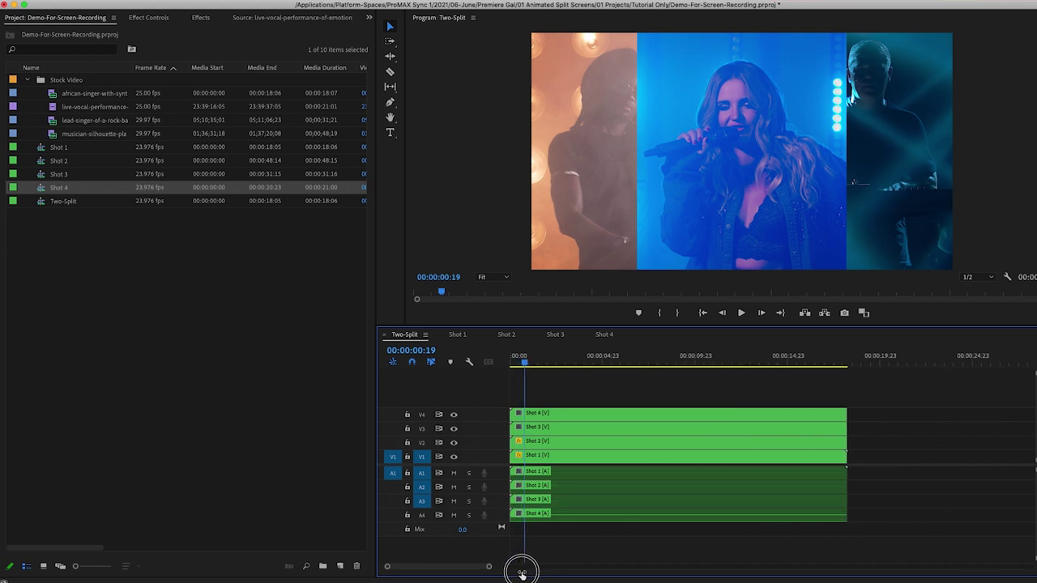
click(537, 456)
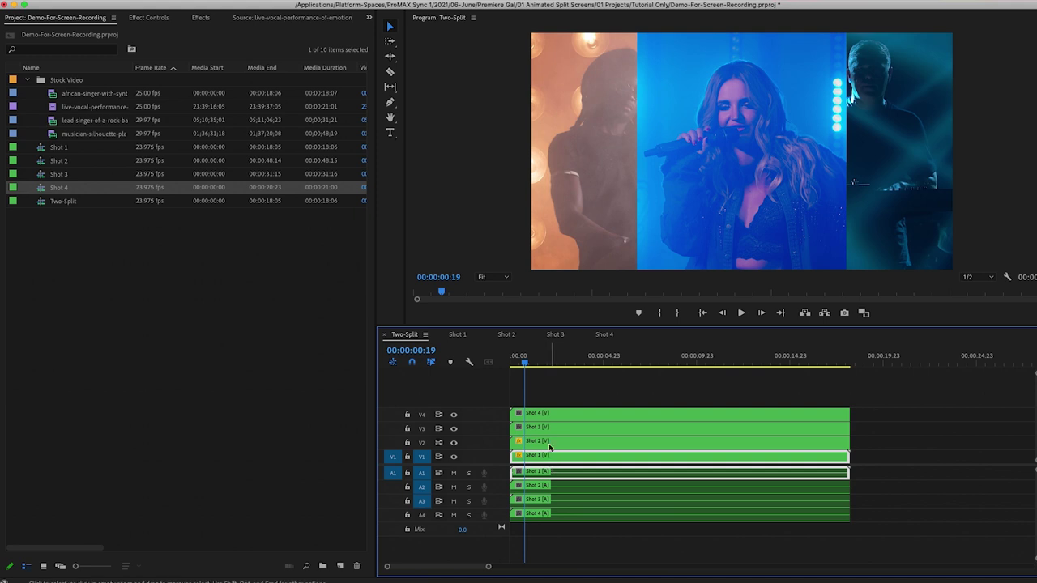
Paste Shot 1's Motion attributes, without volume, onto Shot 3.
click(549, 434)
right_click(551, 431)
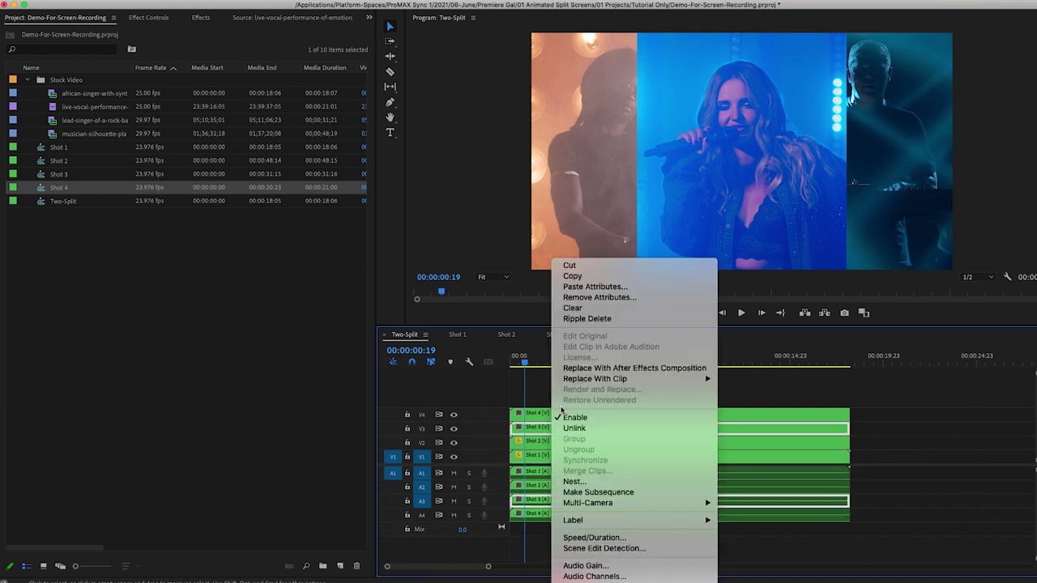
click(595, 286)
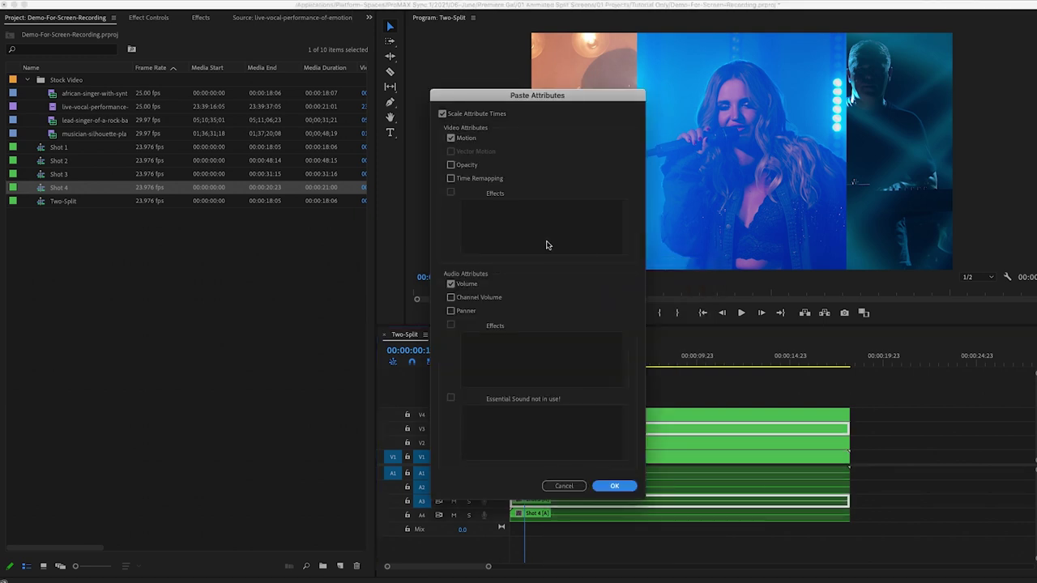
click(450, 284)
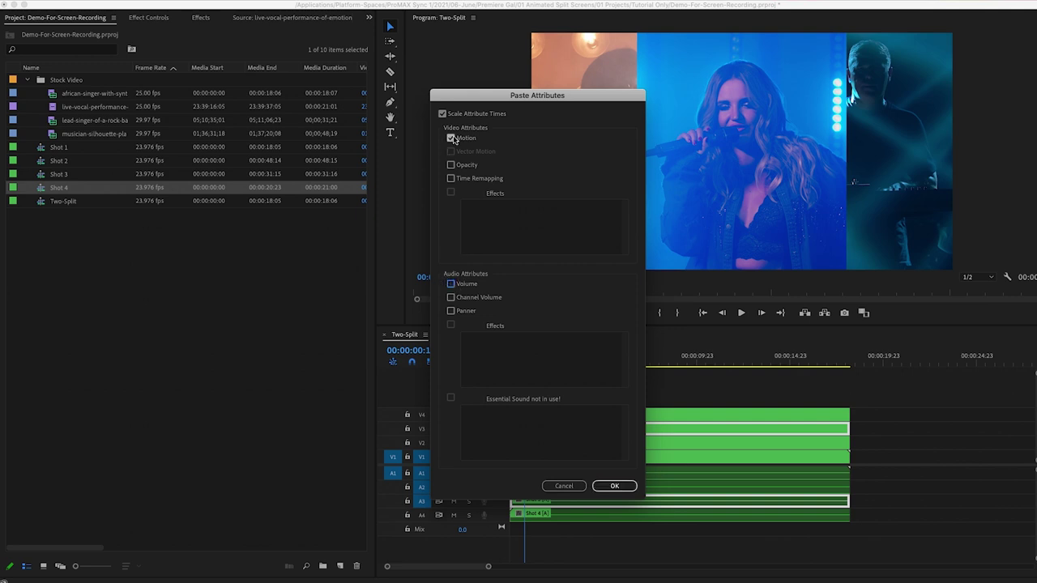
click(615, 486)
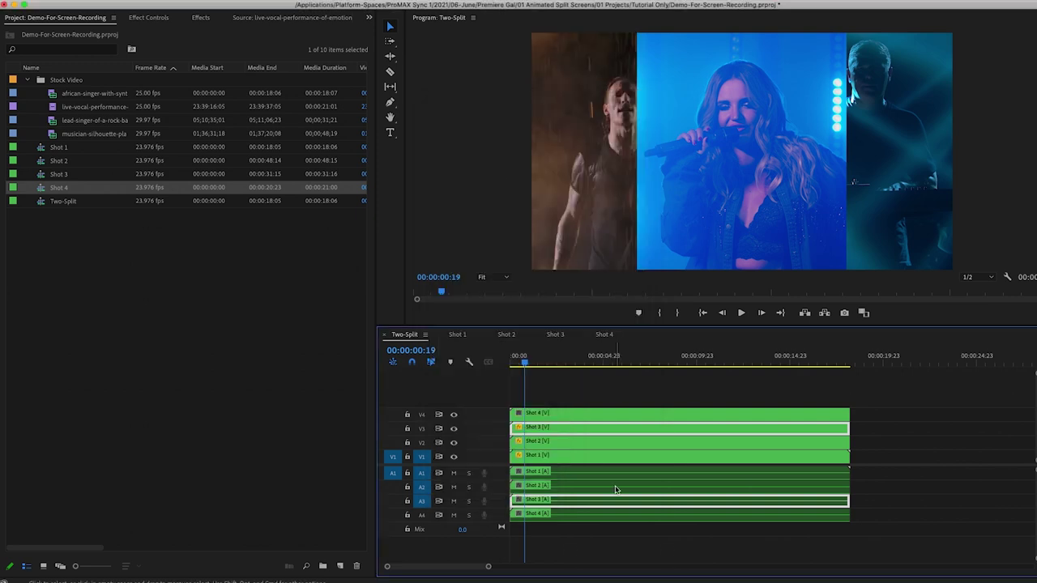
Paste Shot 2's Motion attributes onto Shot 4 and play the sequence from the start.
click(531, 446)
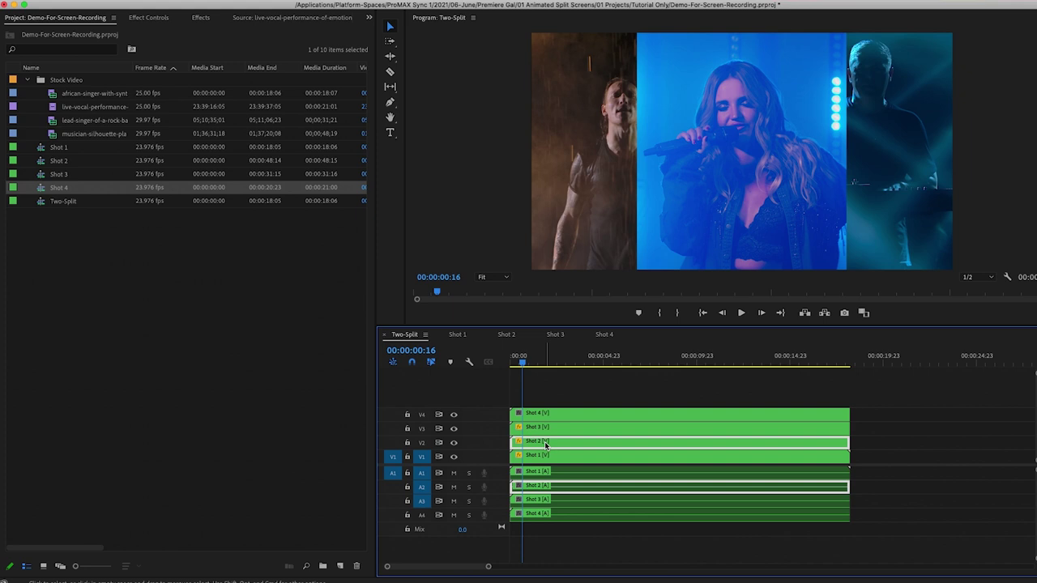
click(550, 415)
right_click(571, 415)
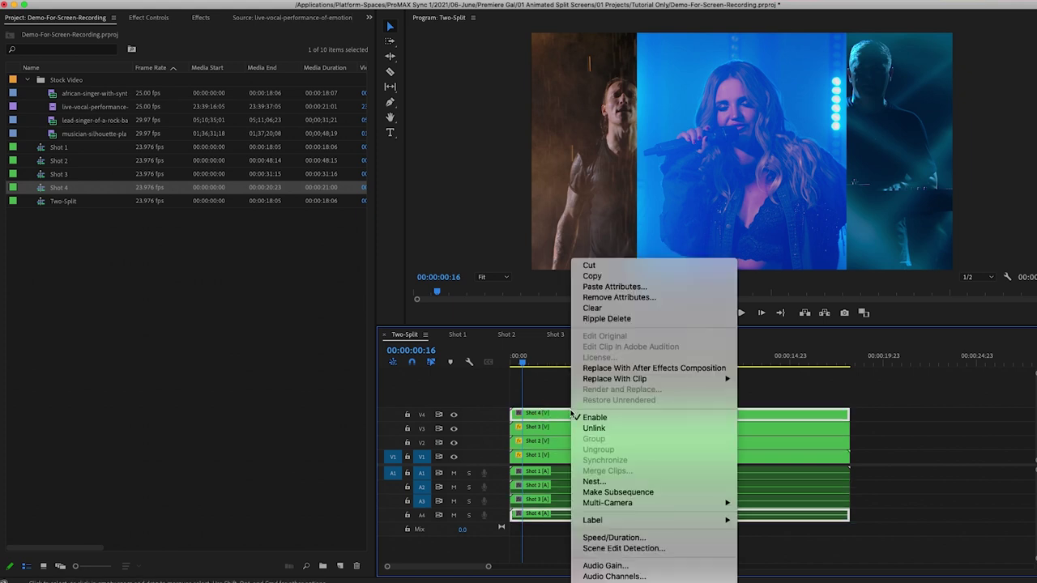
click(597, 286)
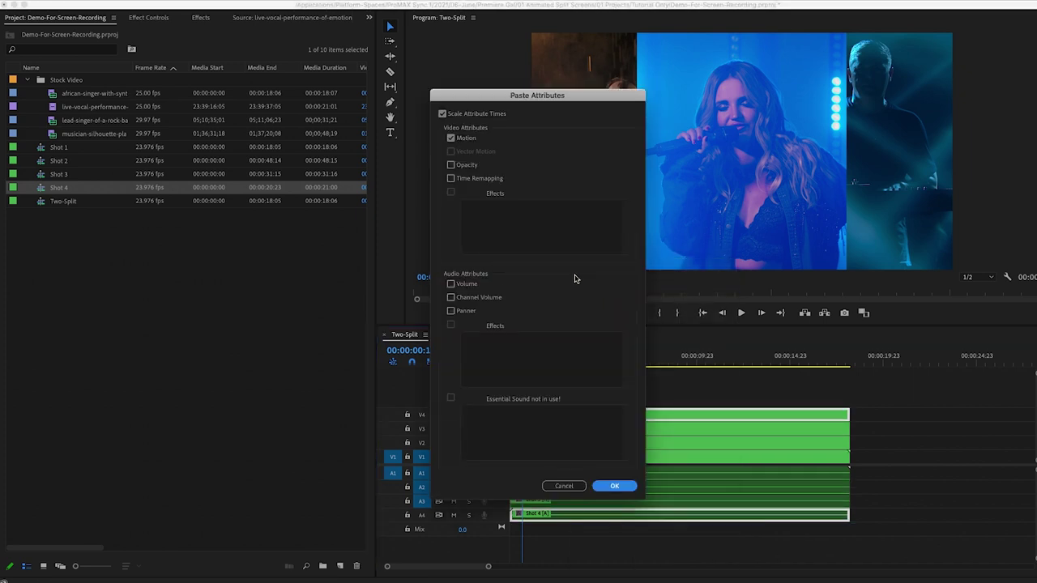
click(613, 486)
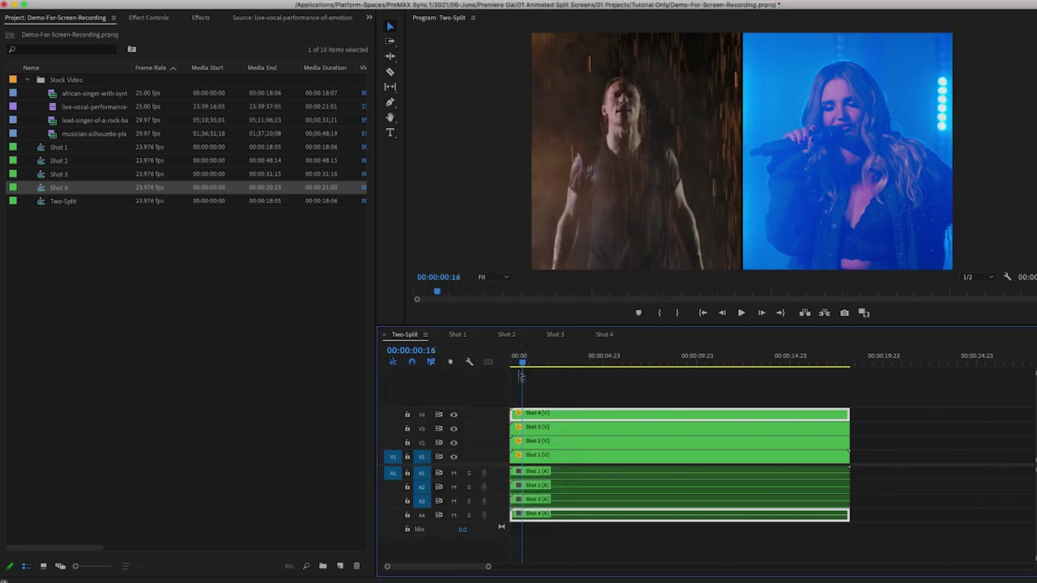
drag(520, 374, 514, 363)
key(space)
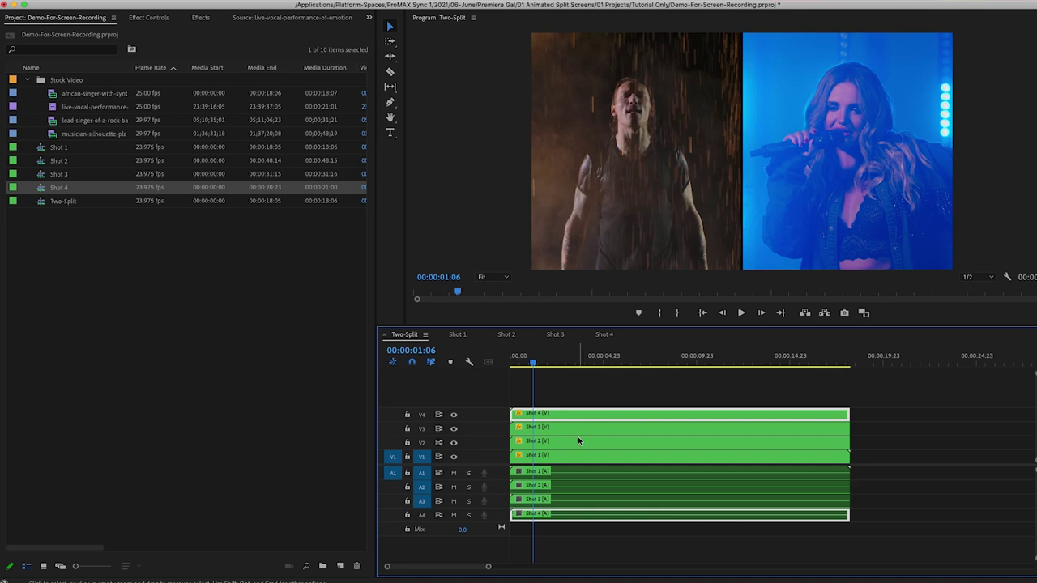
Drag Shot 3 and Shot 4 later on the timeline and replay from the start to check the staggered pairs.
shift+click(548, 431)
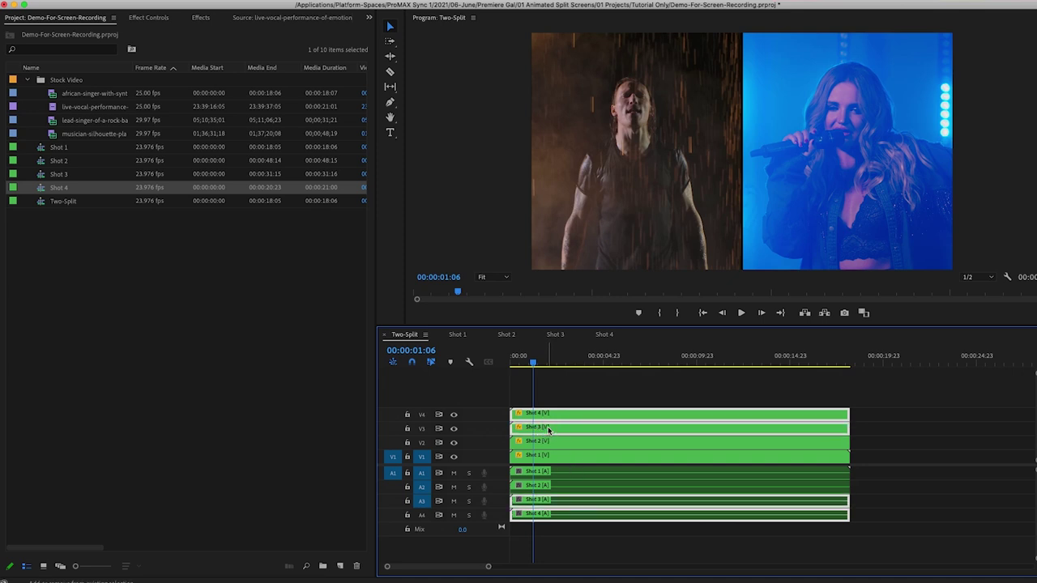
drag(549, 414, 589, 414)
drag(535, 366, 513, 361)
click(531, 422)
key(space)
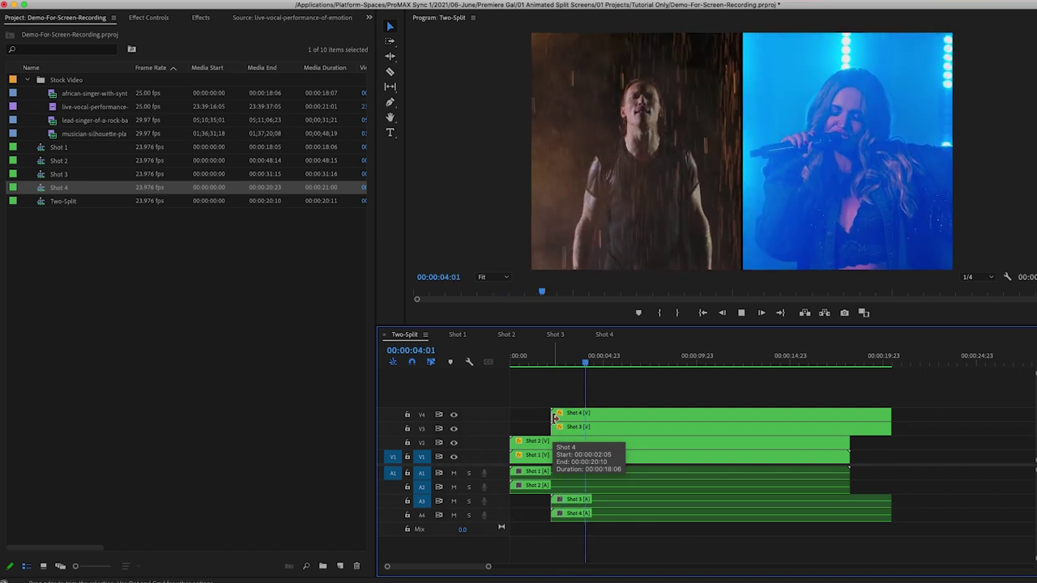
key(space)
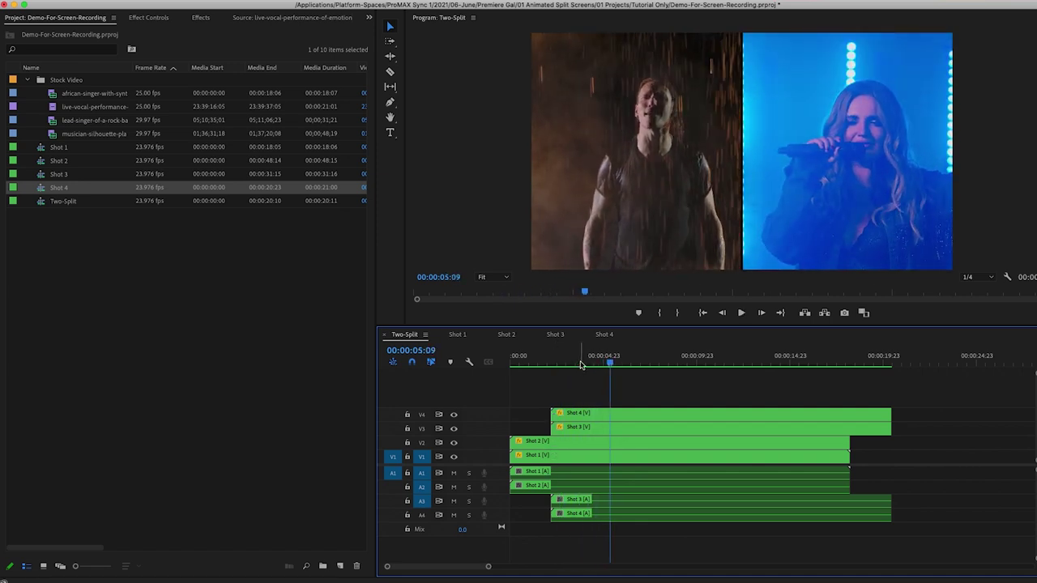
key(Home)
key(space)
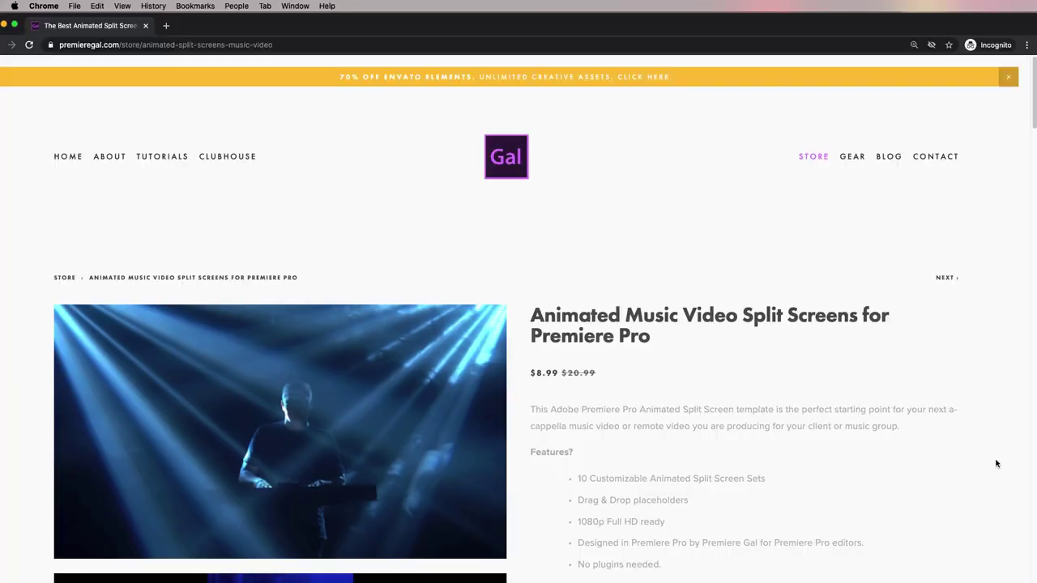
Scroll the Animated Music Video Split Screens store page down to its features and Purchase button.
scroll(997, 464, down, 1)
scroll(996, 464, down, 4)
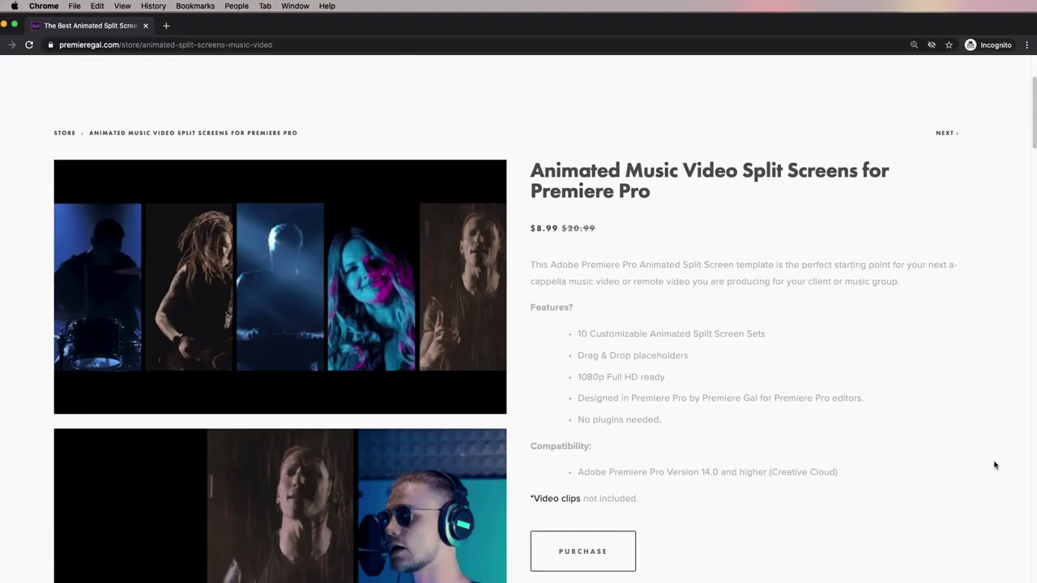
scroll(994, 465, down, 1)
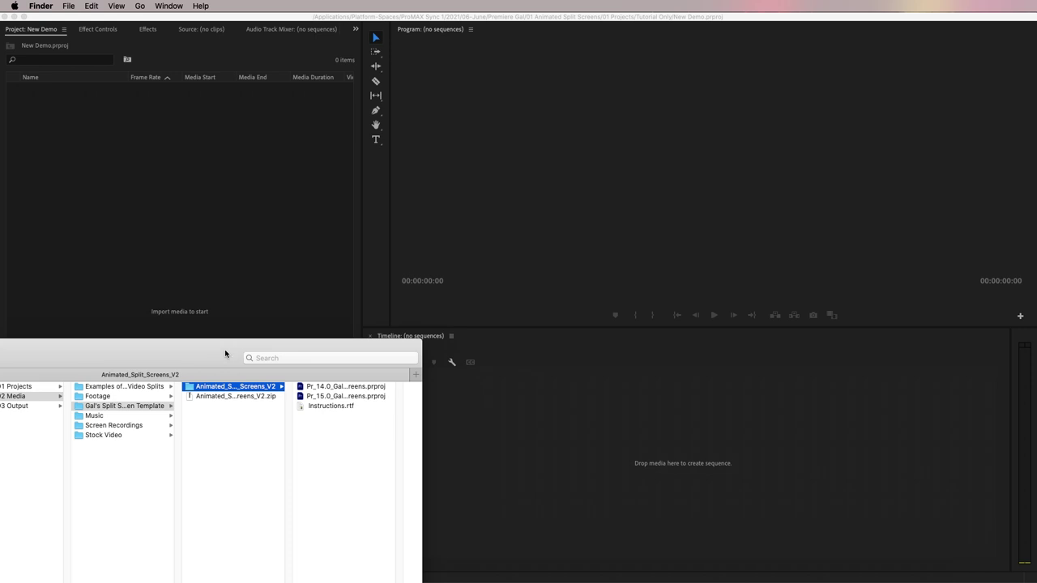
Drag Pr_15.0_Gal Animated Split Screens.prproj from Finder into the Project panel and import the entire project.
click(347, 397)
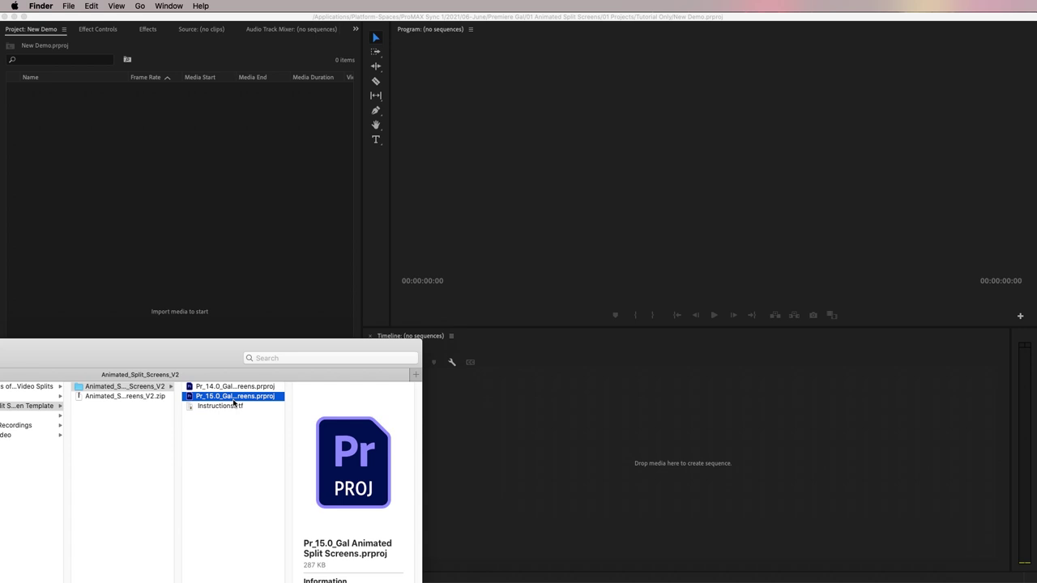
drag(234, 402, 183, 167)
drag(837, 321, 666, 262)
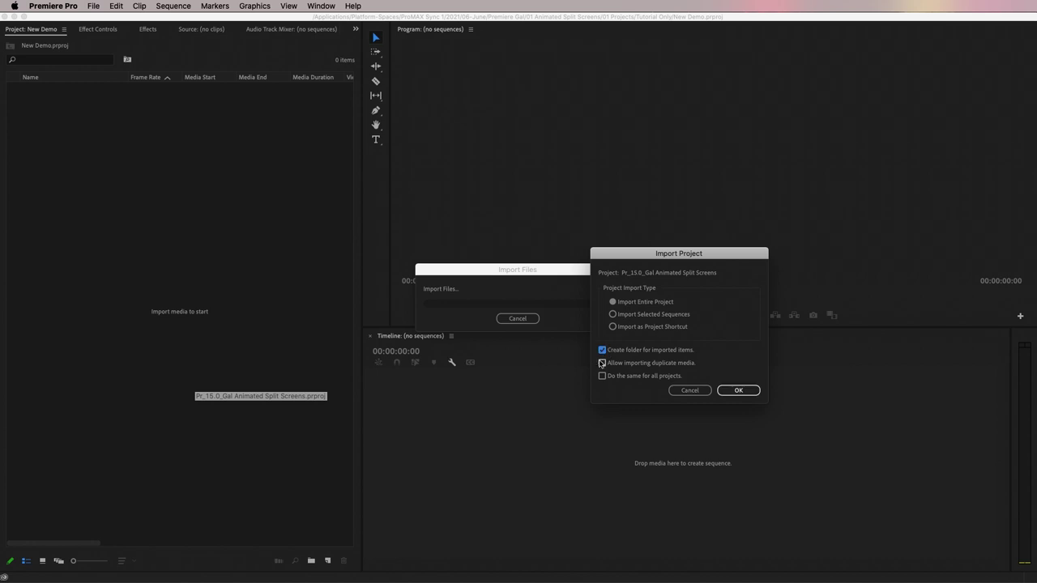
click(747, 393)
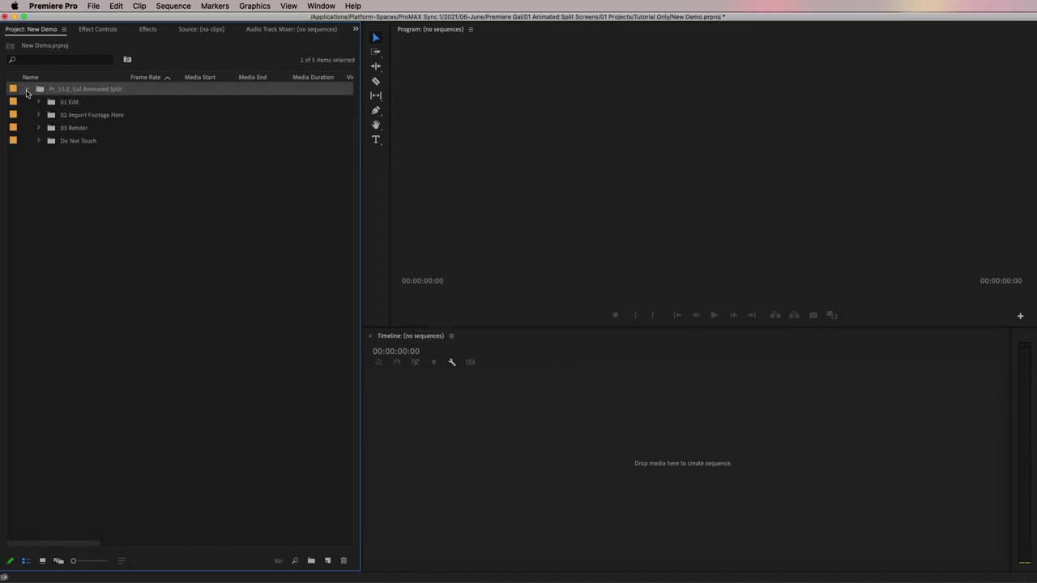
Browse the 01 Edit and Set A folders, then open All Sets from the 03 Render folder.
click(37, 103)
click(48, 117)
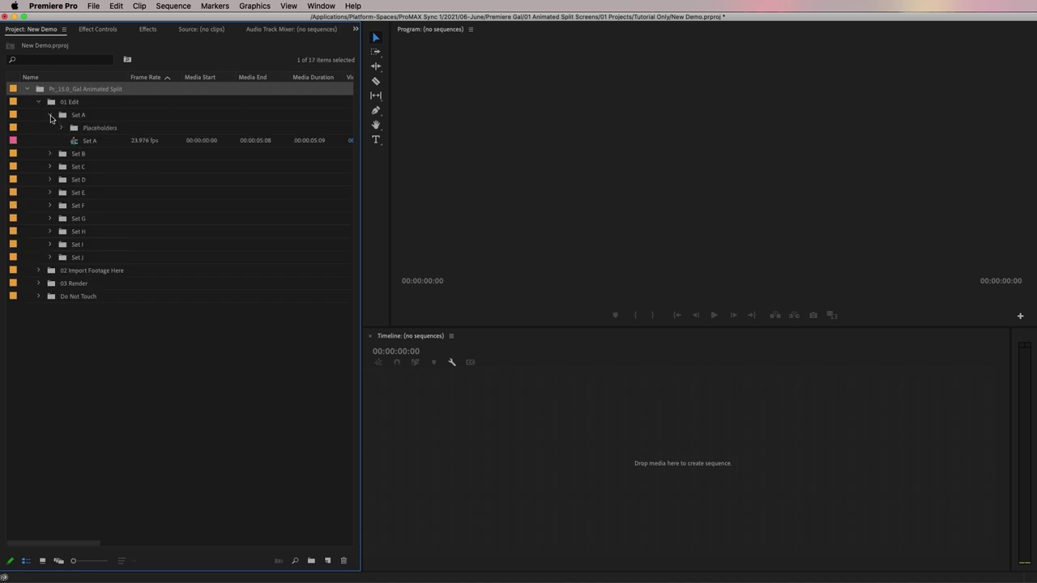
click(50, 117)
click(38, 103)
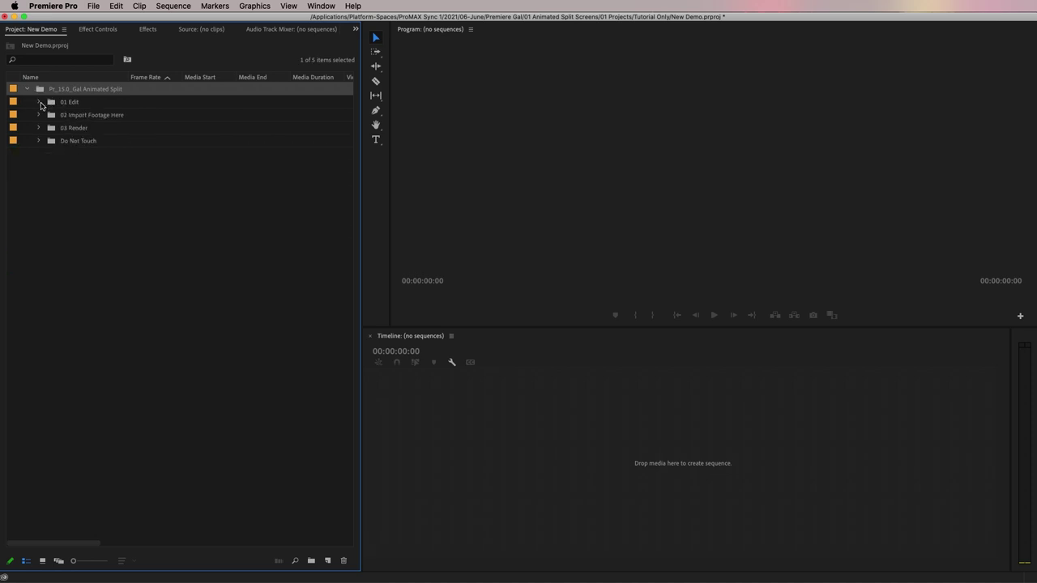
click(39, 128)
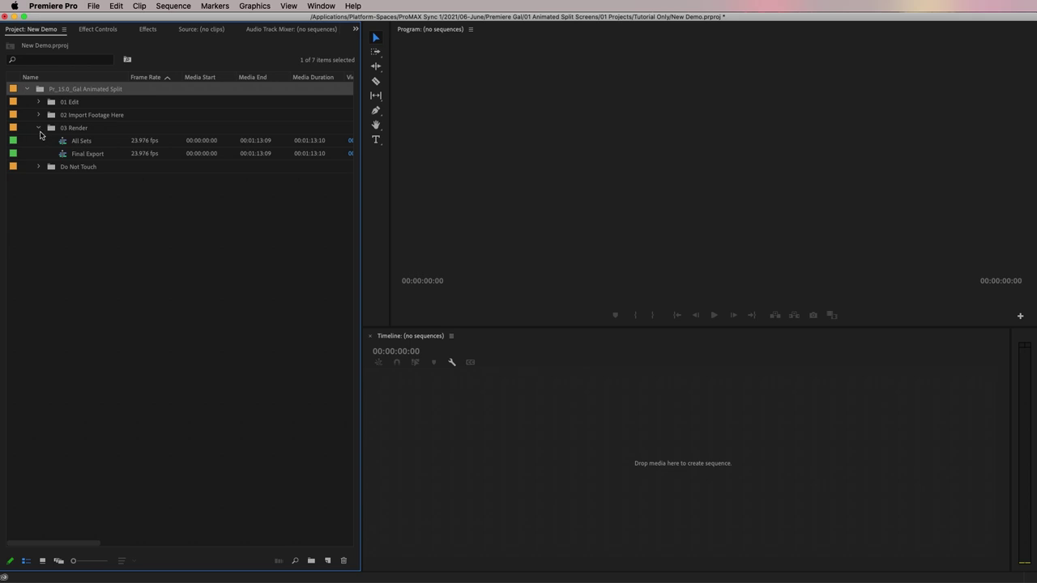
double_click(62, 144)
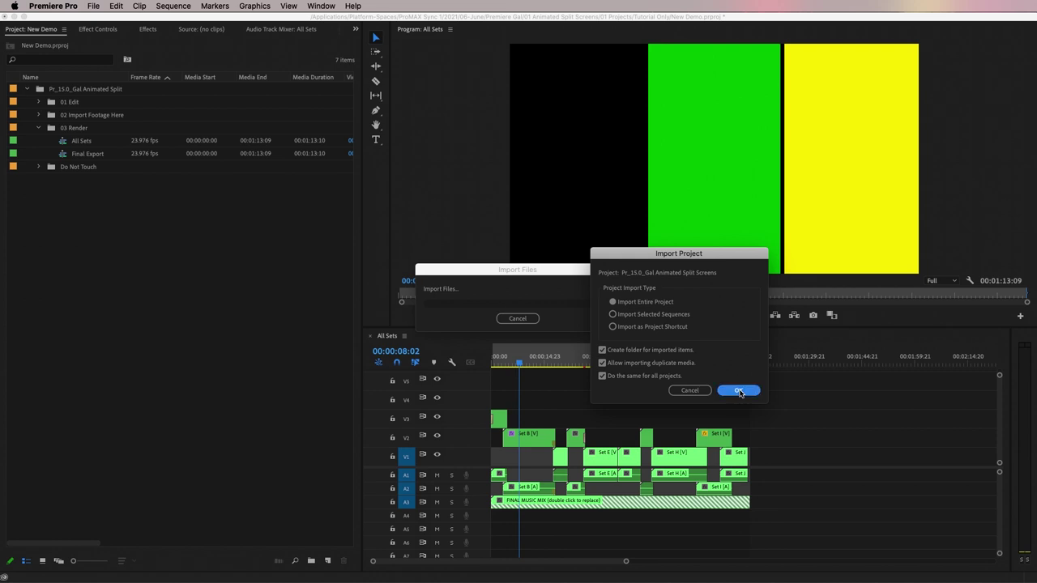
Confirm the second template import, then expand the new copy's folder and its 03 Render folder.
click(739, 392)
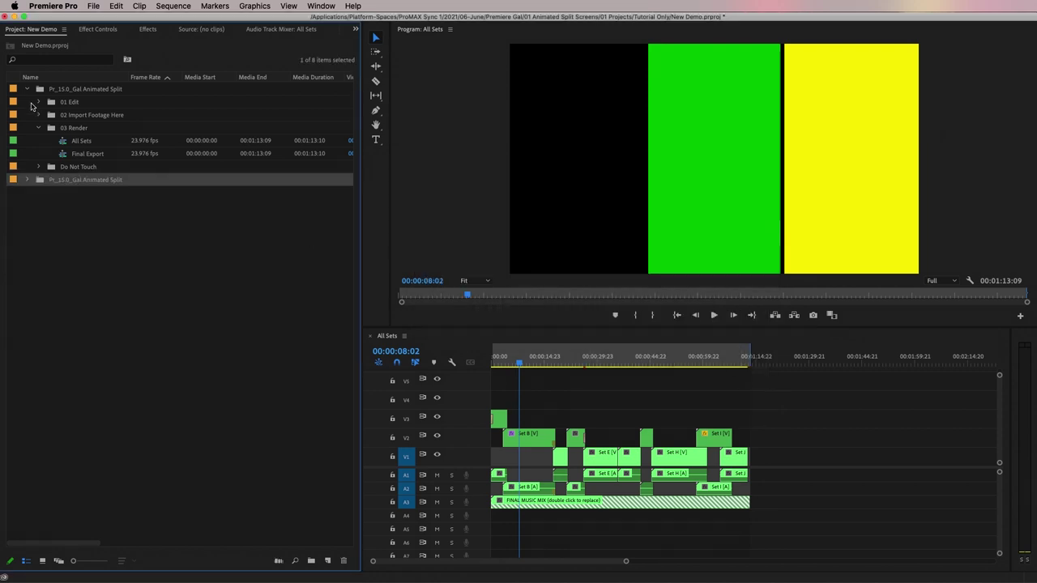
click(28, 90)
click(27, 102)
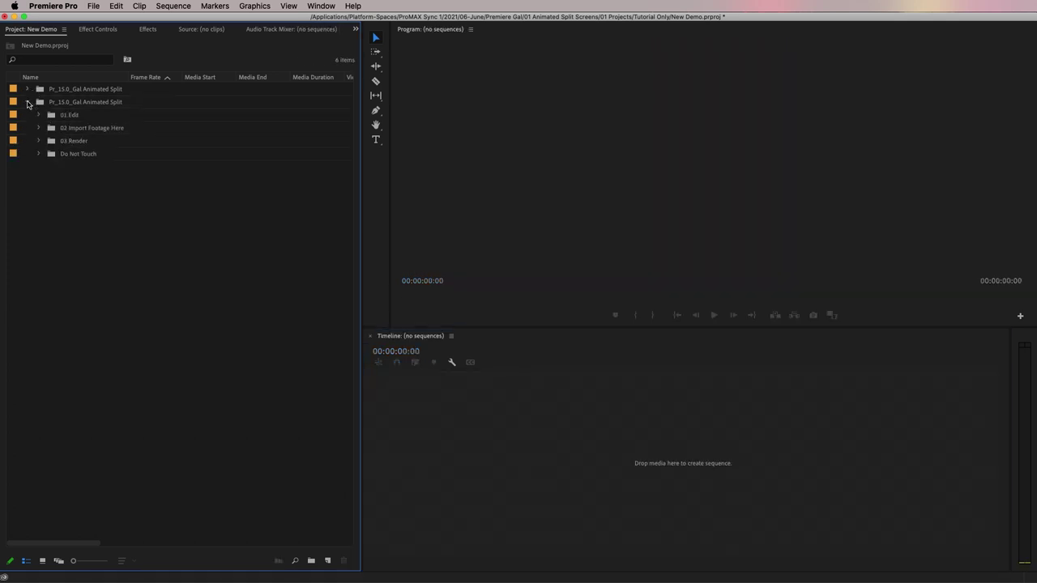
click(39, 141)
Open All Sets, then Set E's Shot 1 (E), and add the singer footage to it.
double_click(62, 155)
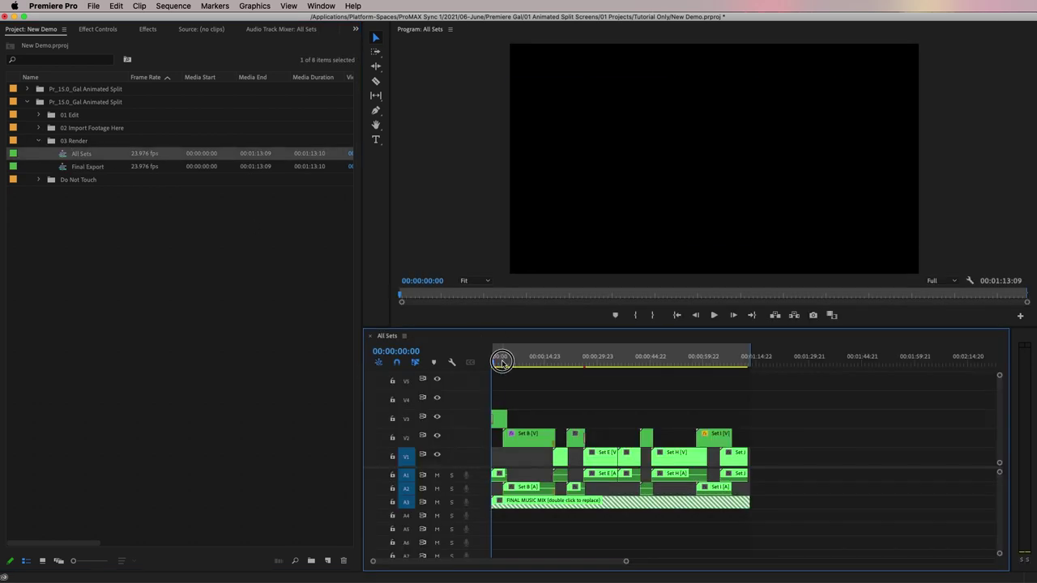
drag(502, 361, 523, 379)
double_click(602, 453)
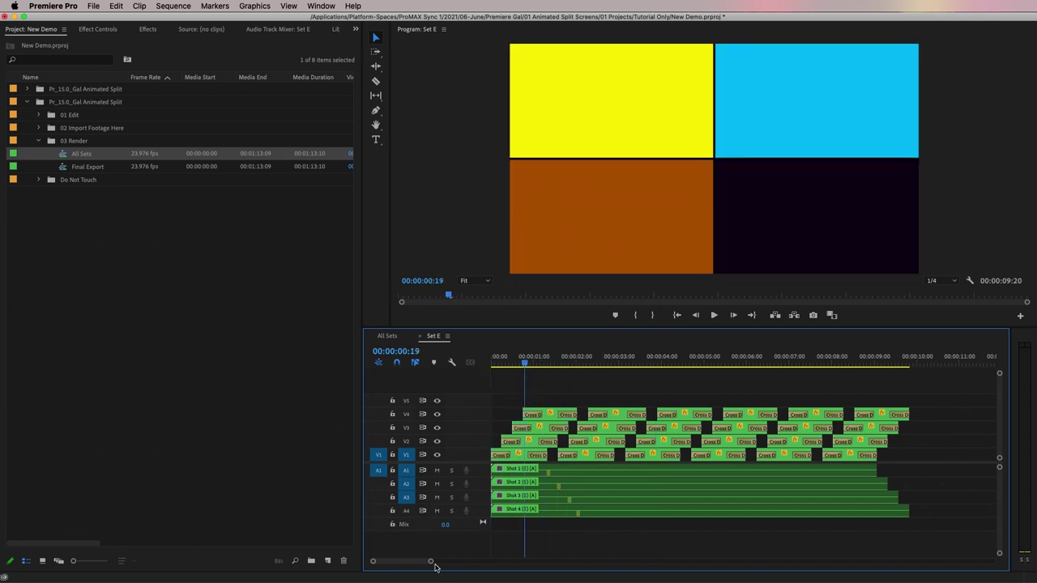
drag(435, 566, 394, 561)
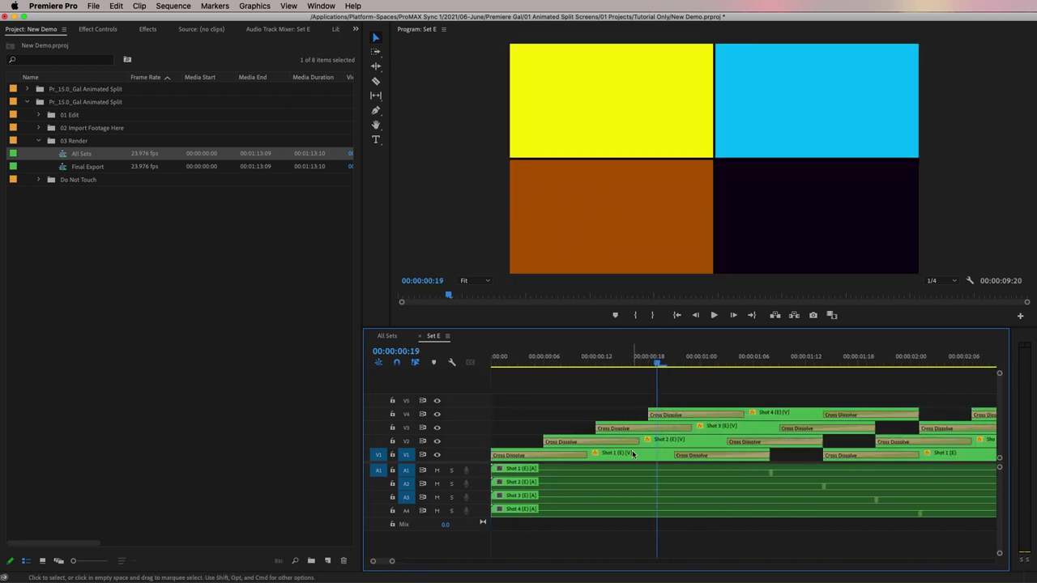
double_click(632, 455)
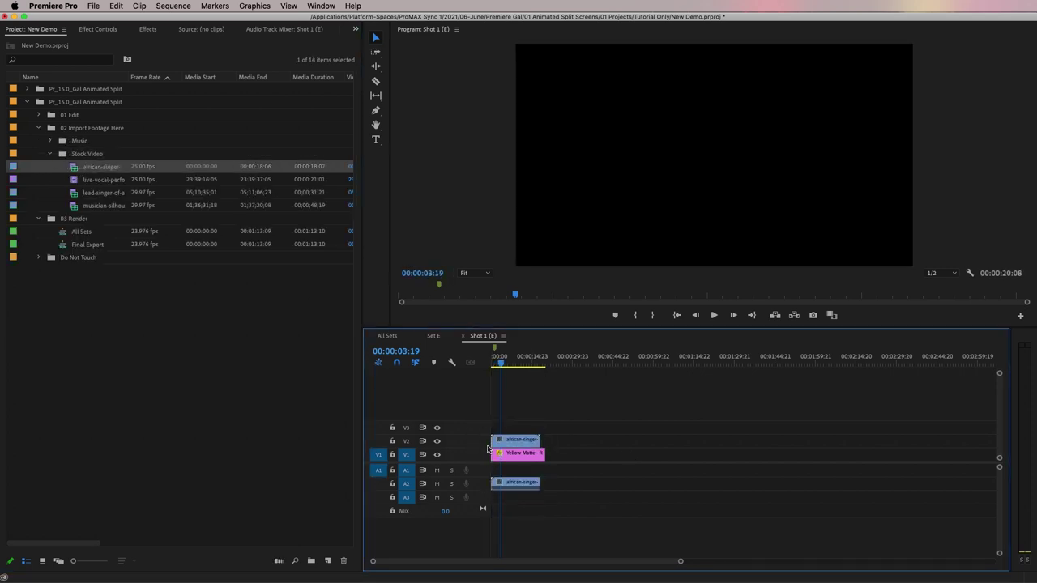
drag(489, 449, 516, 460)
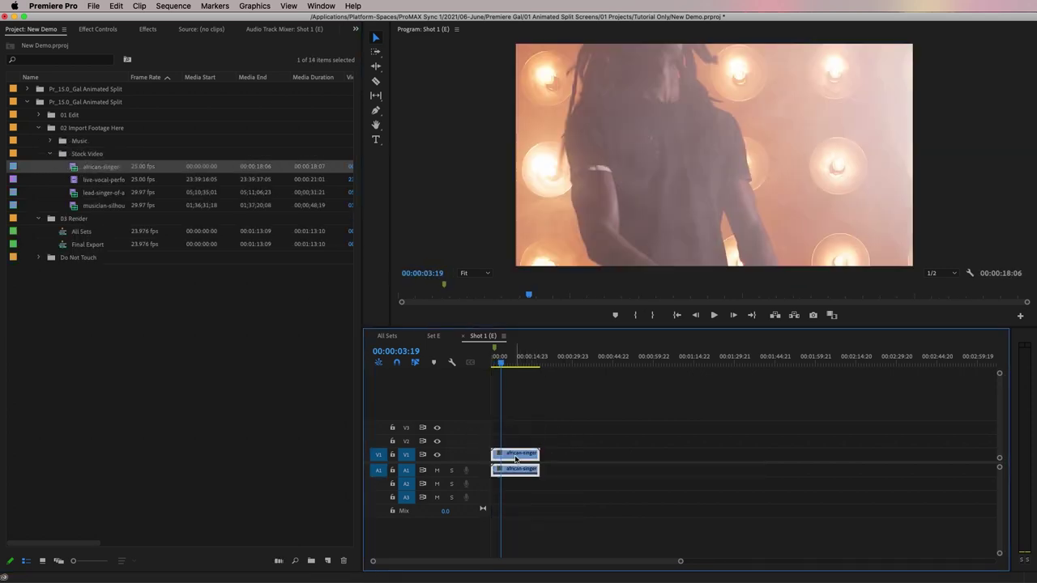
click(89, 29)
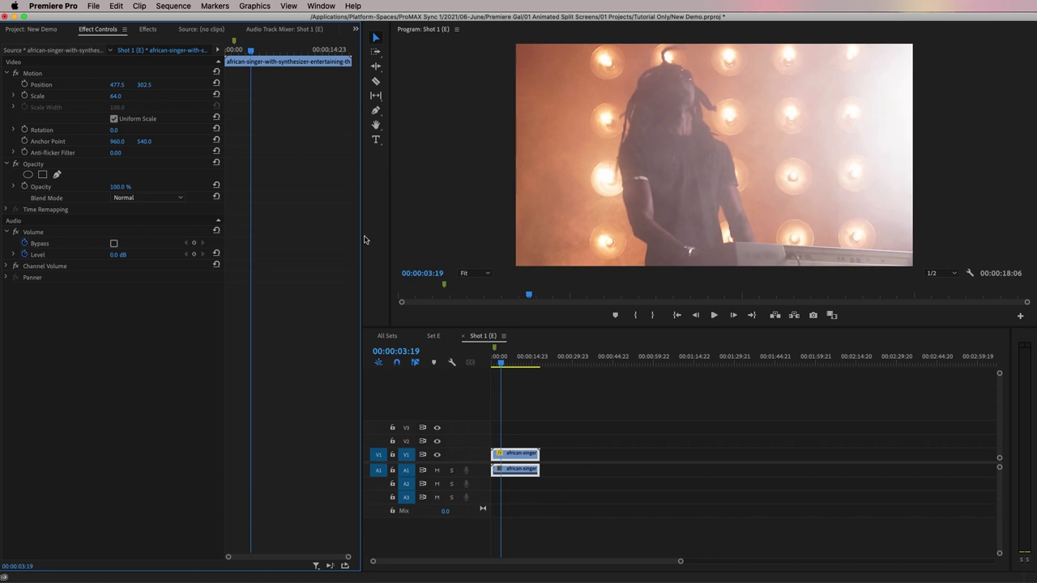
In Shot 2 (E), replace the Blue Matte with the live vocal clip scaled to 46, then play.
click(434, 335)
double_click(690, 439)
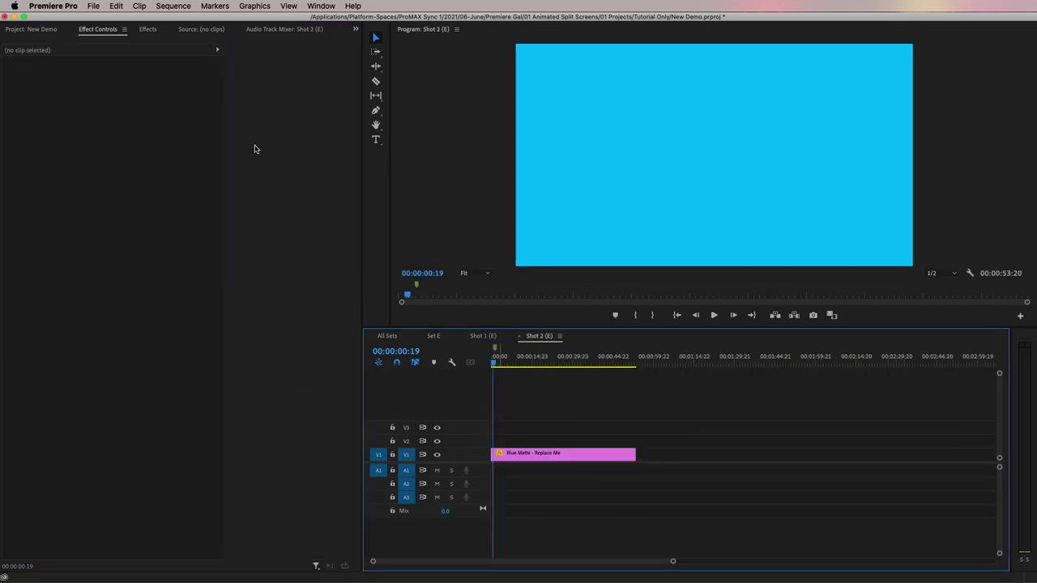
key(shift+1)
drag(72, 181, 522, 453)
click(535, 459)
key(Delete)
click(113, 30)
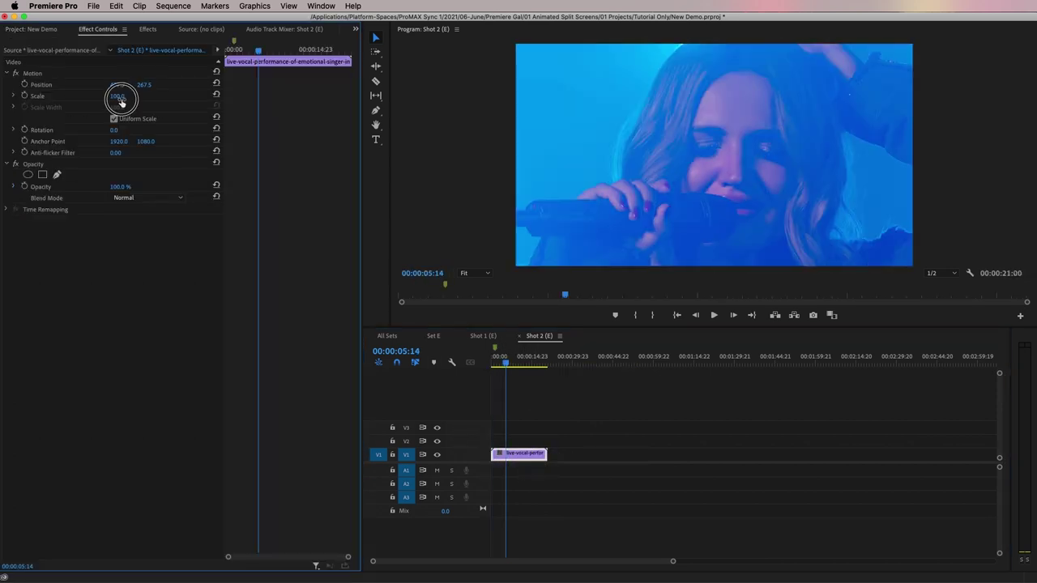
drag(116, 96, 72, 97)
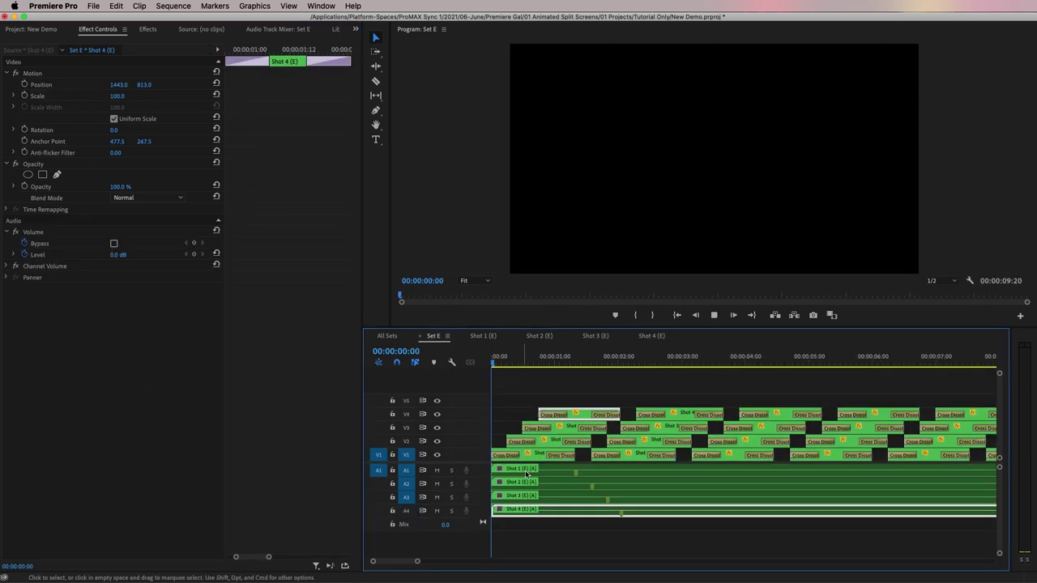
key(space)
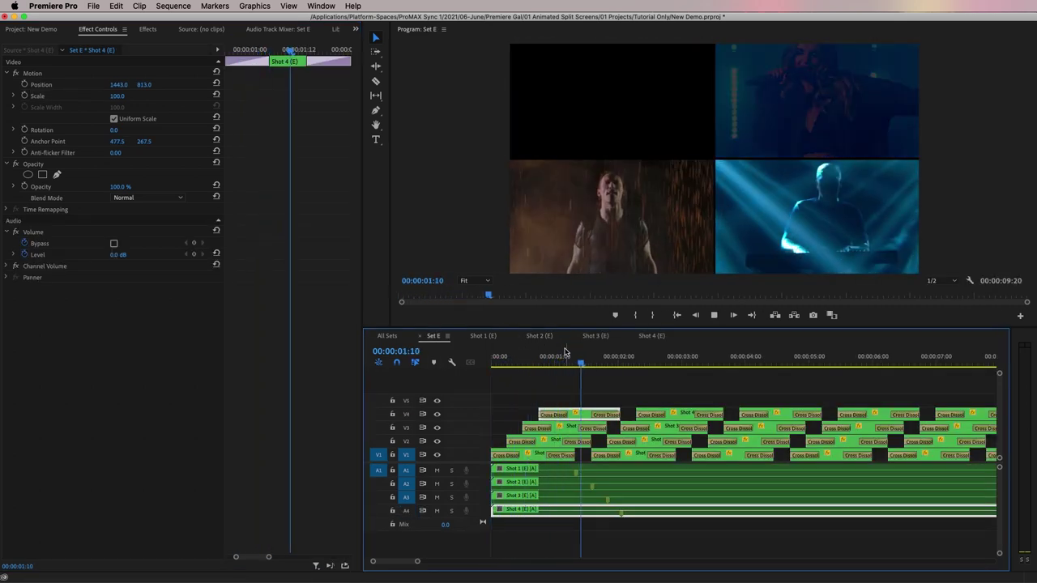